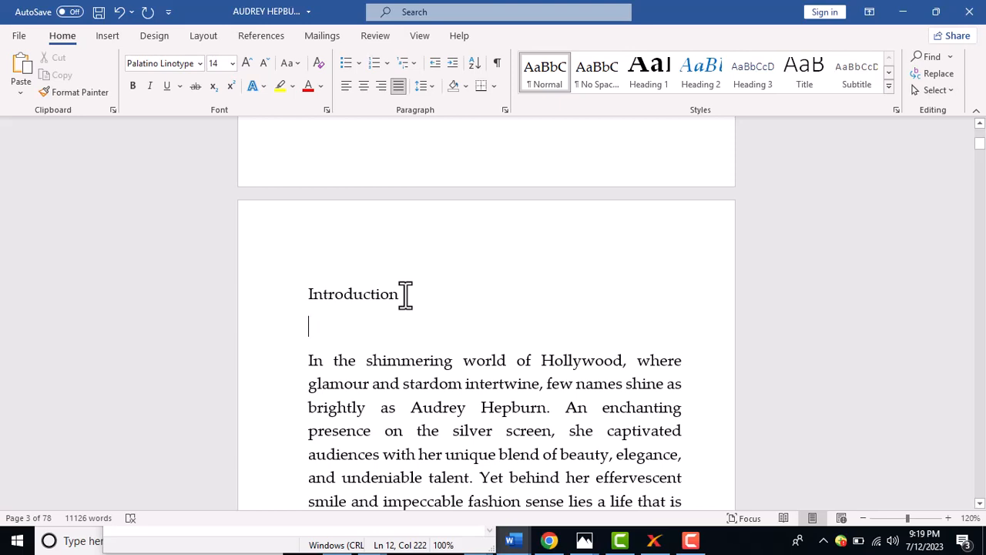
# Examine the Heading 1 style's formatting settings with the Introduction title selected, including the template-wide option, and discard any changes
pyautogui.click(405, 294)
pyautogui.moveTo(405, 294); pyautogui.dragTo(298, 306)
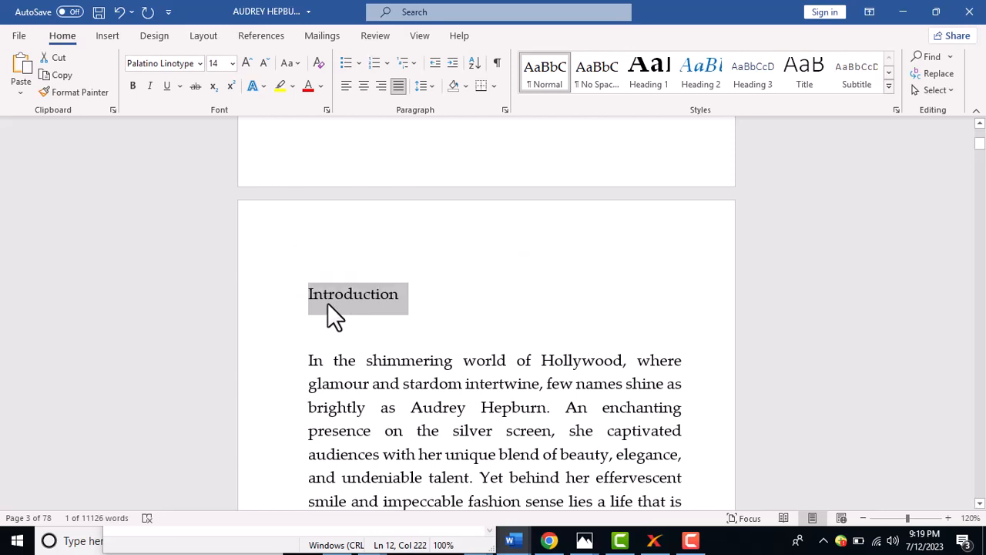
pyautogui.click(327, 302)
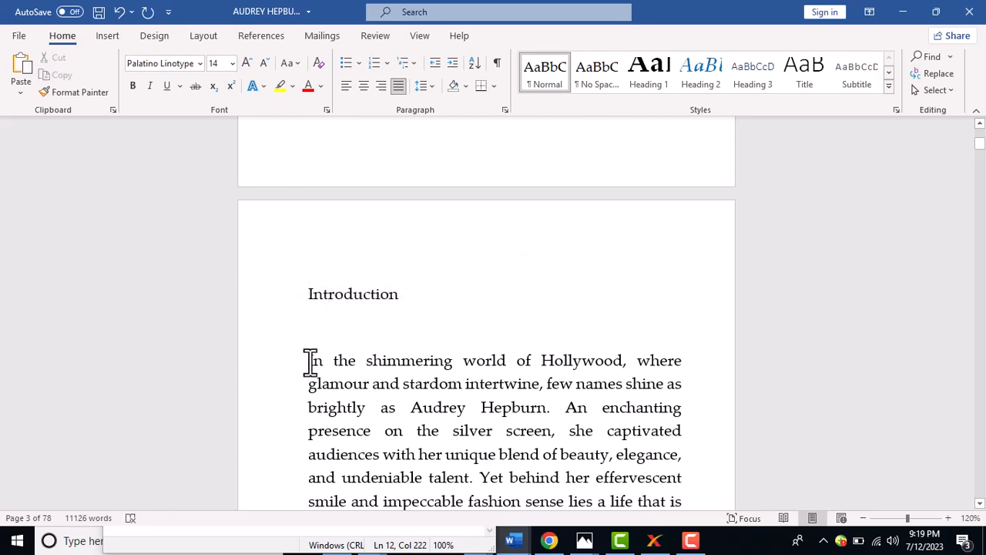
pyautogui.moveTo(403, 294); pyautogui.dragTo(311, 298)
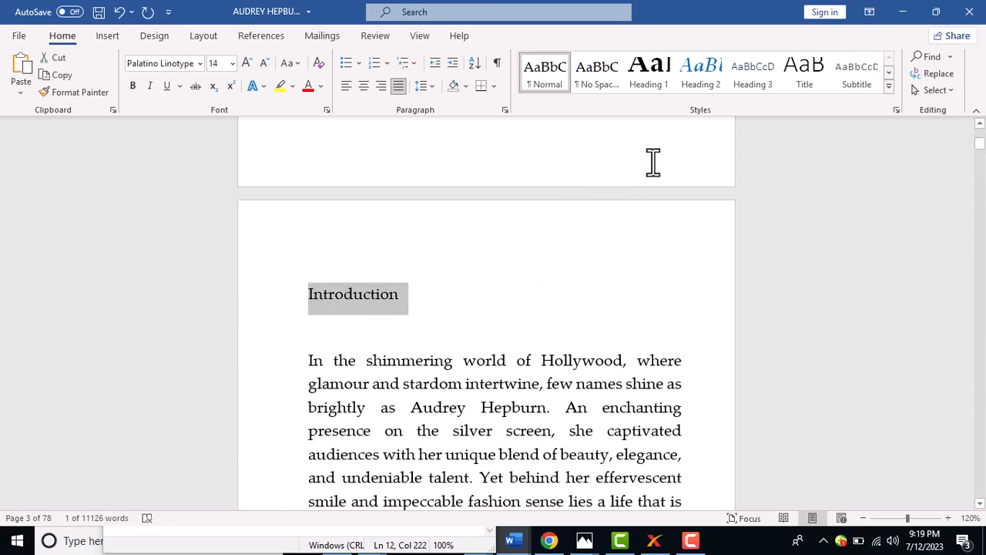
pyautogui.rightClick(640, 67)
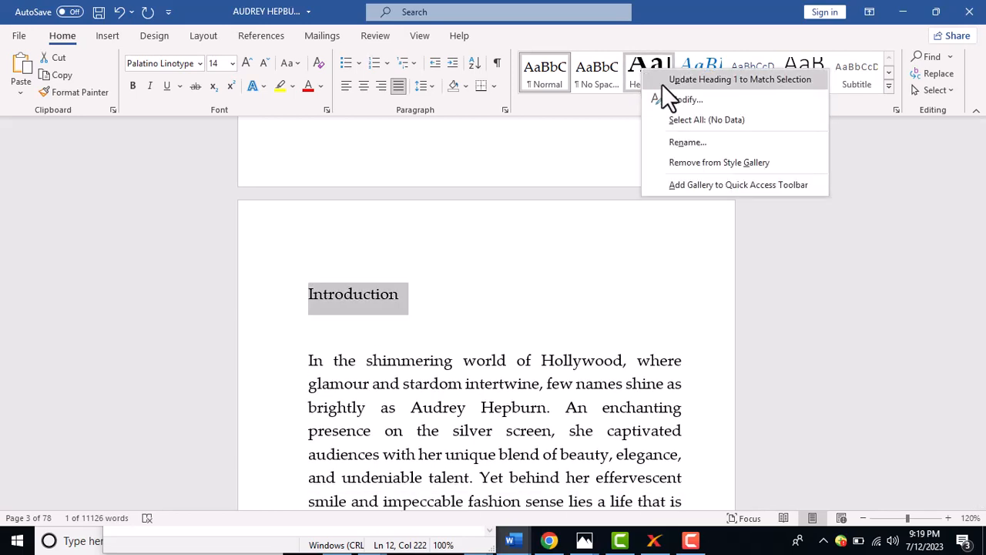
pyautogui.click(675, 97)
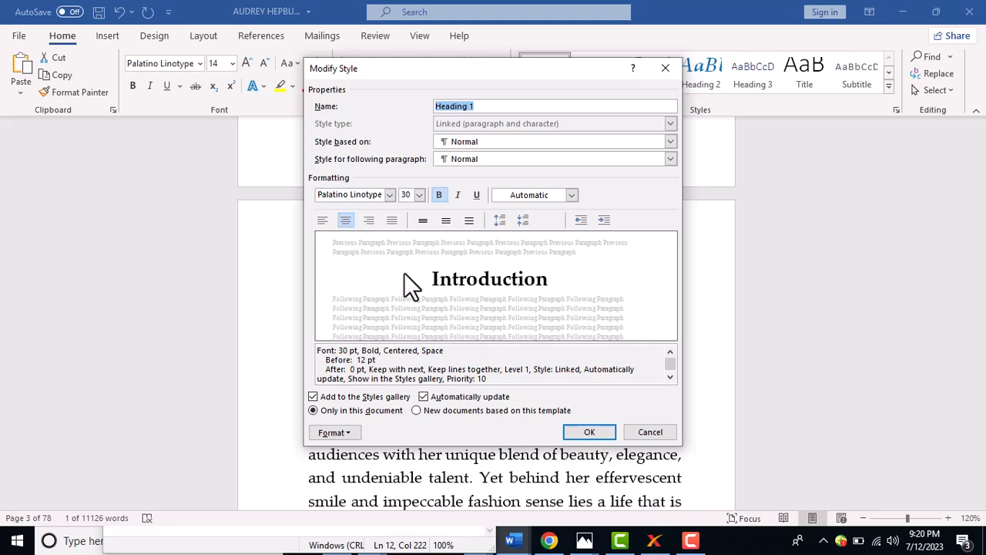
pyautogui.click(410, 194)
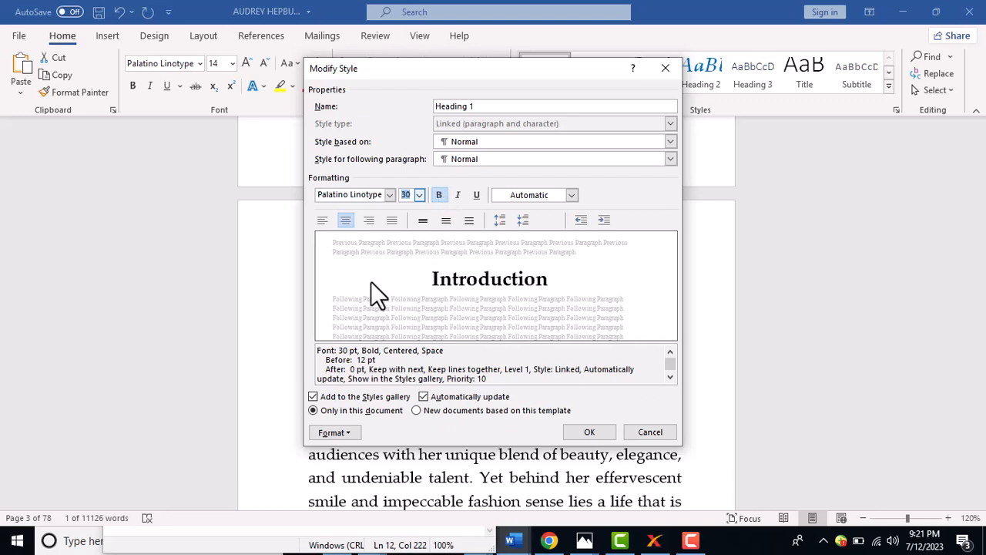
pyautogui.click(417, 411)
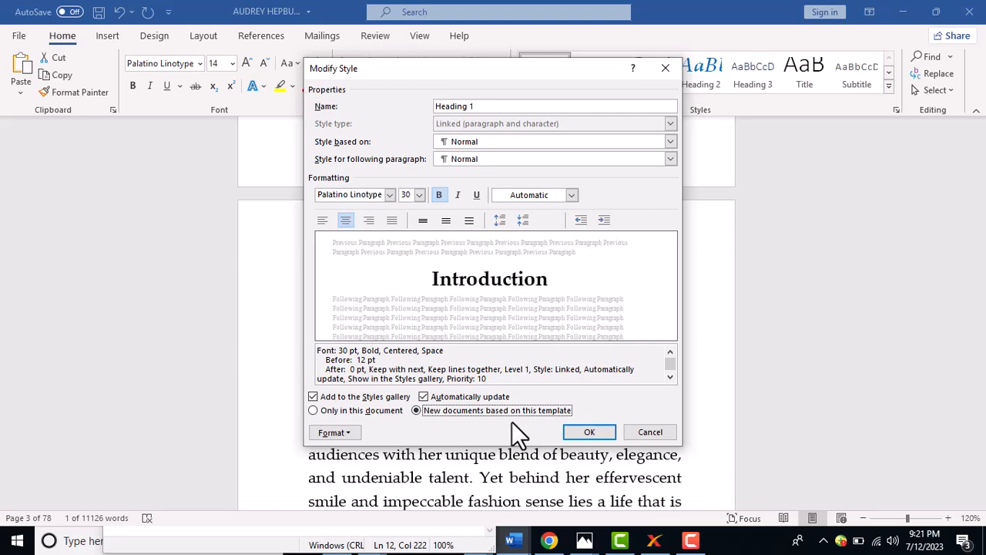
pyautogui.click(648, 428)
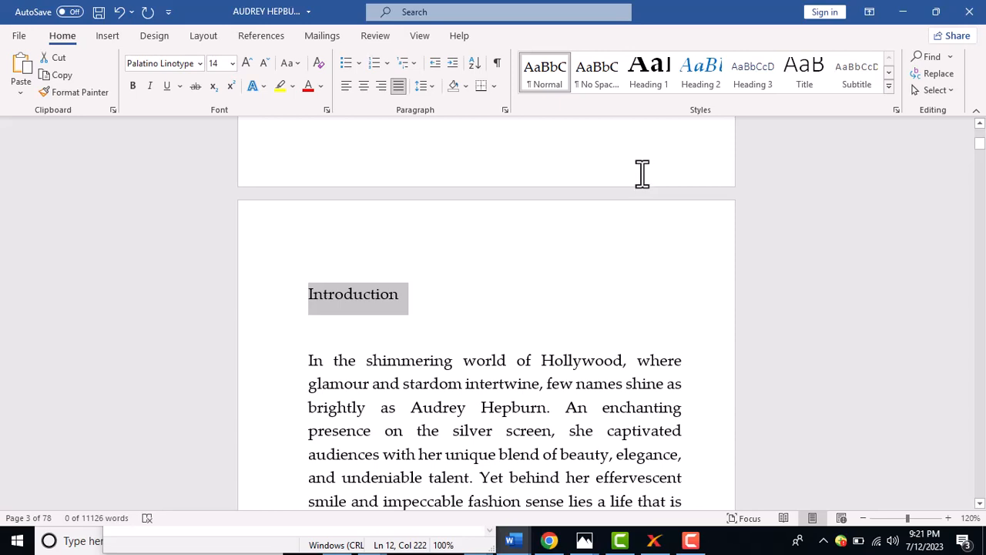
# Apply the Heading 1 style to the Introduction title and deselect it
pyautogui.click(646, 82)
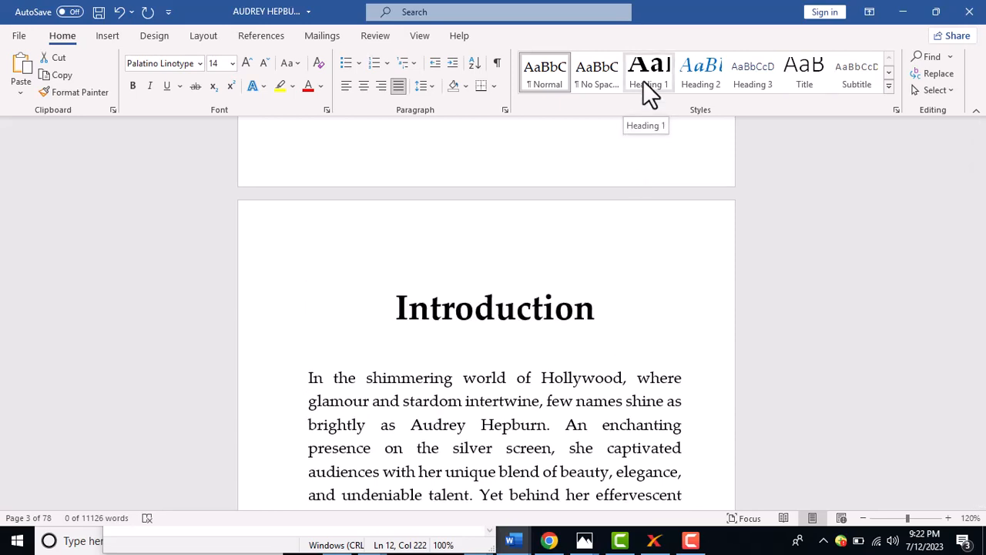
pyautogui.click(642, 80)
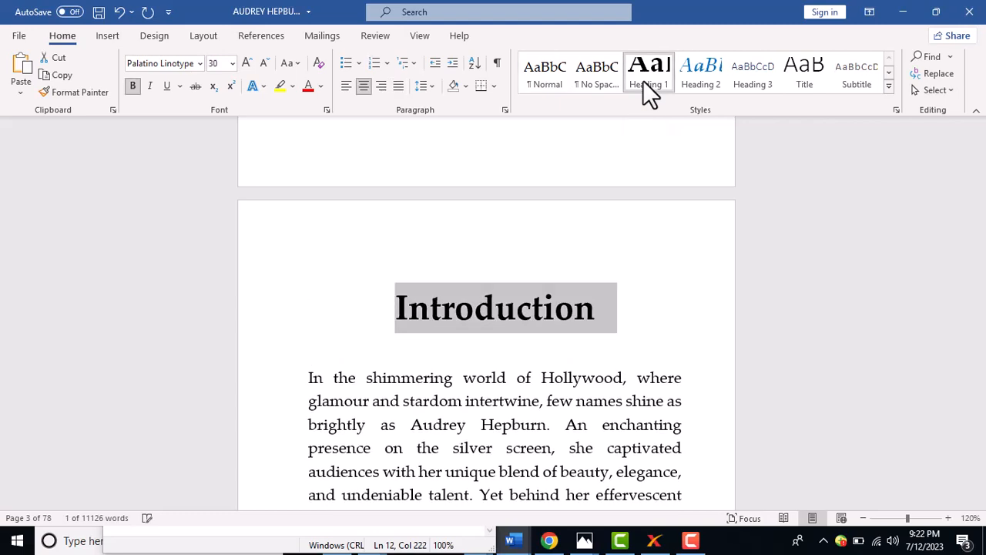
pyautogui.click(495, 309)
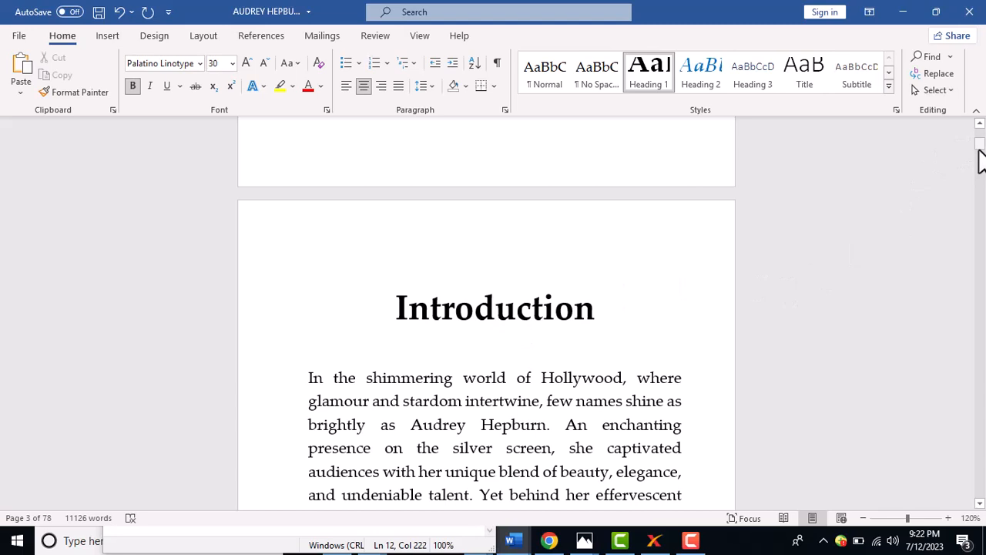
# Insert a separate line reading "Hello" above the first body paragraph under the Introduction heading
pyautogui.click(979, 504)
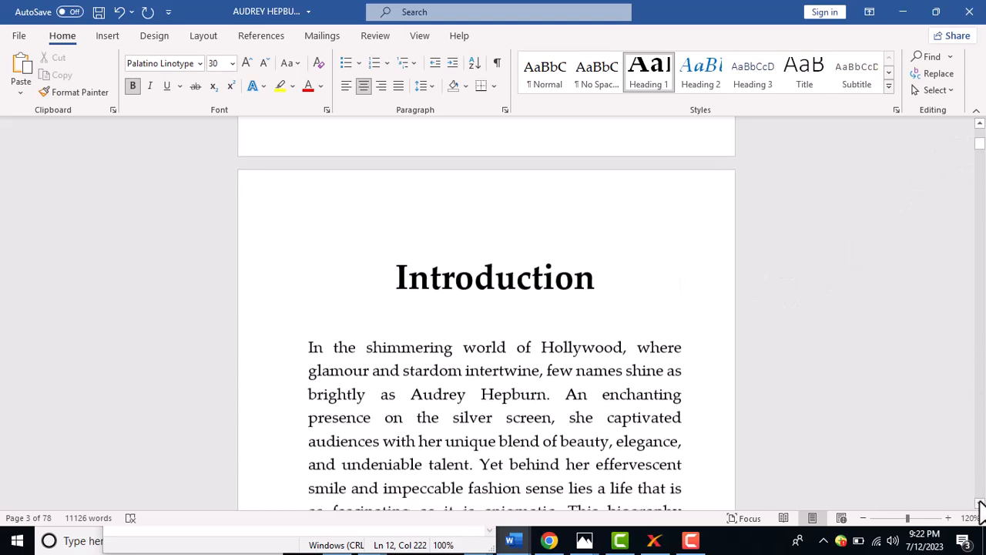
pyautogui.click(979, 505)
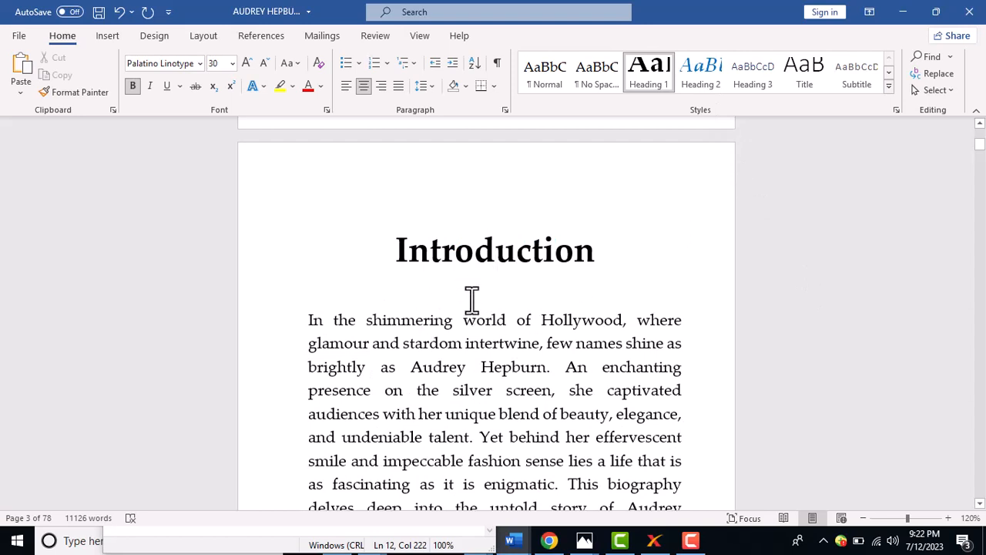
pyautogui.click(313, 324)
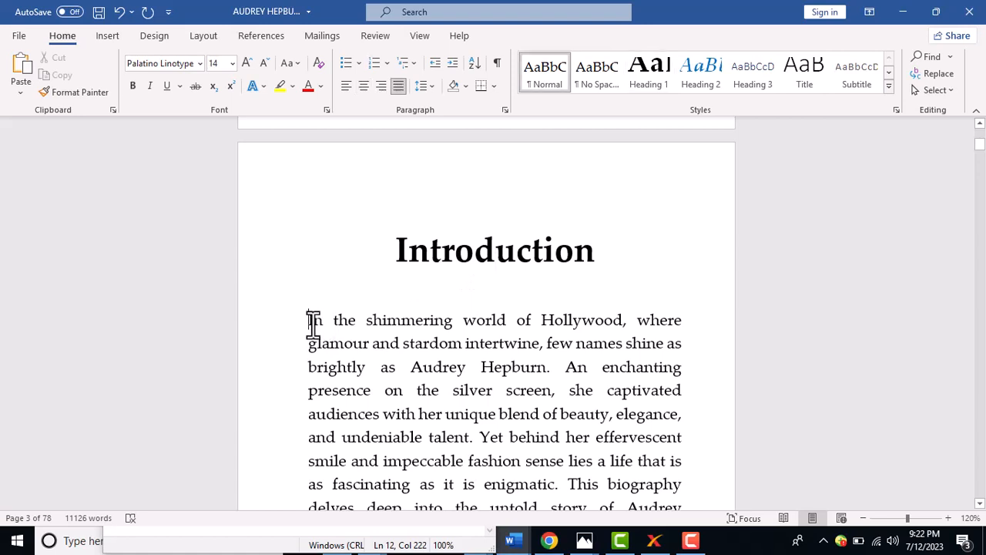
pyautogui.write('Hello')
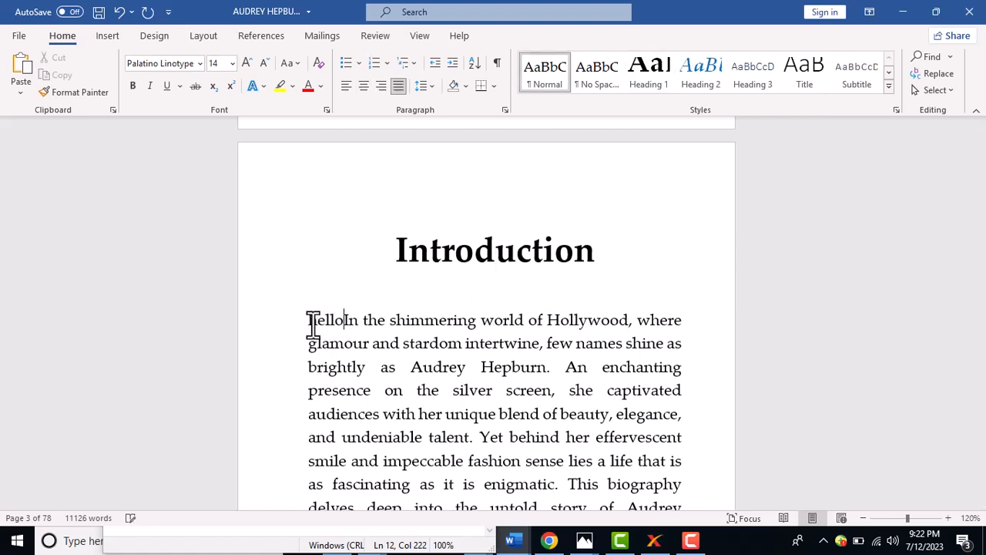
pyautogui.press('Return')
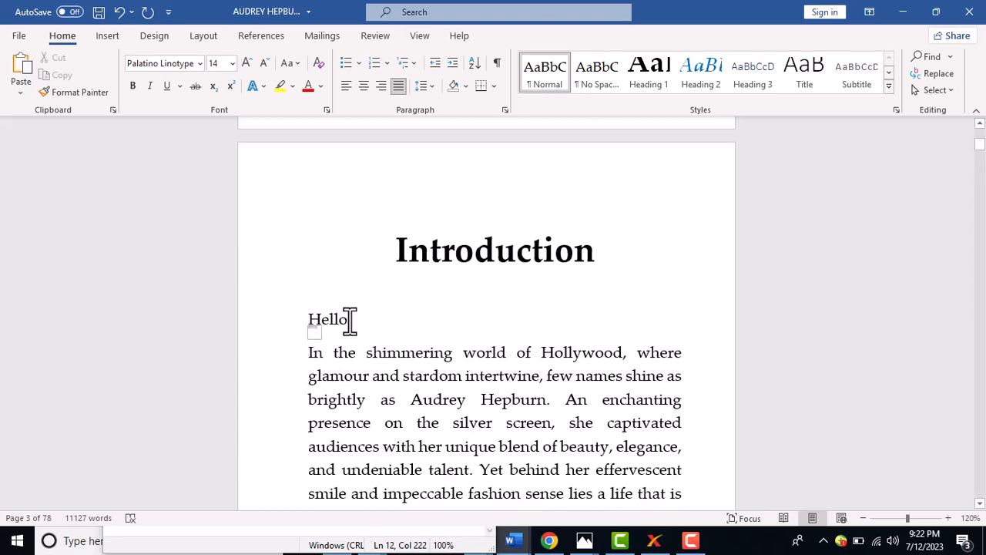
# Examine the Heading 2 style's formatting settings with the "Hello" line selected, and close them without changes
pyautogui.moveTo(350, 322); pyautogui.dragTo(308, 319)
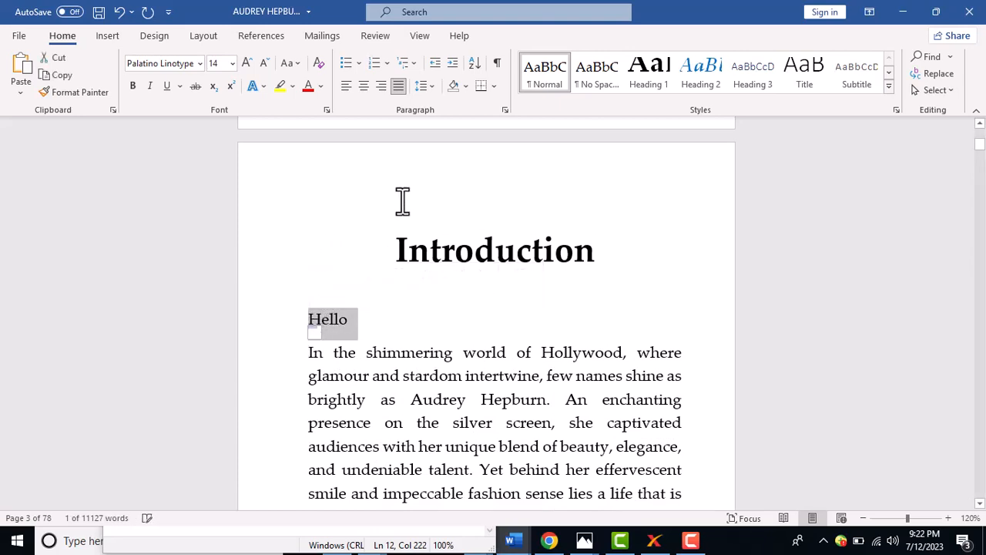
pyautogui.click(696, 74)
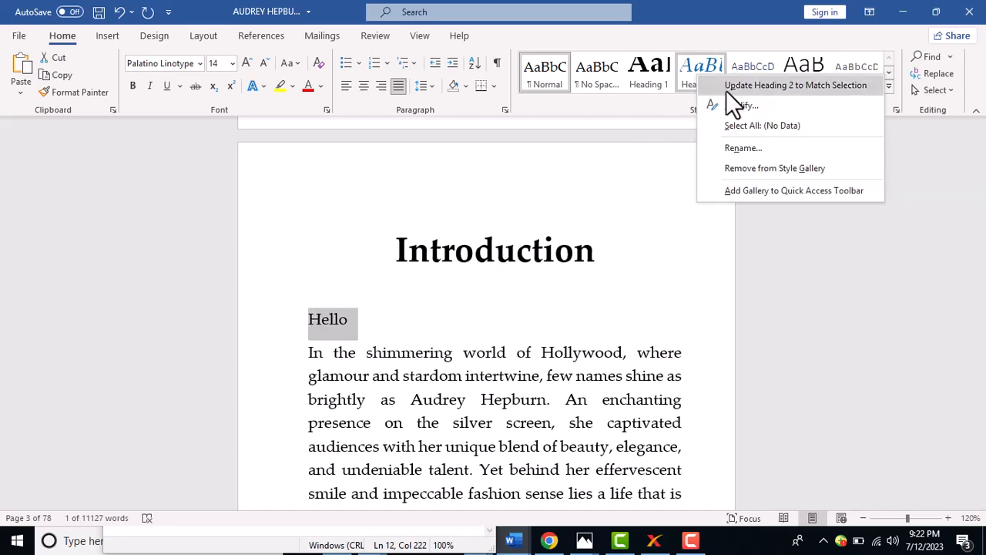
pyautogui.click(744, 107)
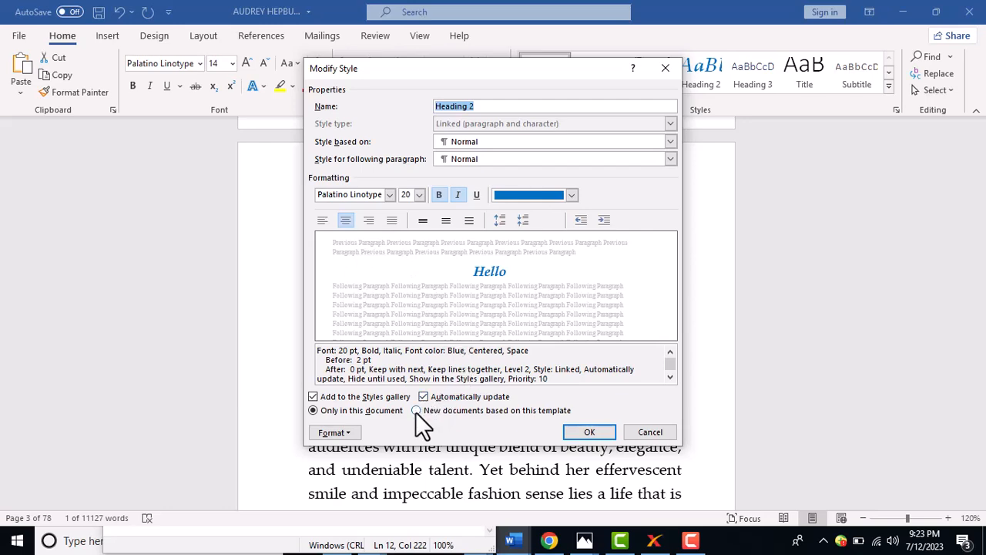
pyautogui.click(633, 433)
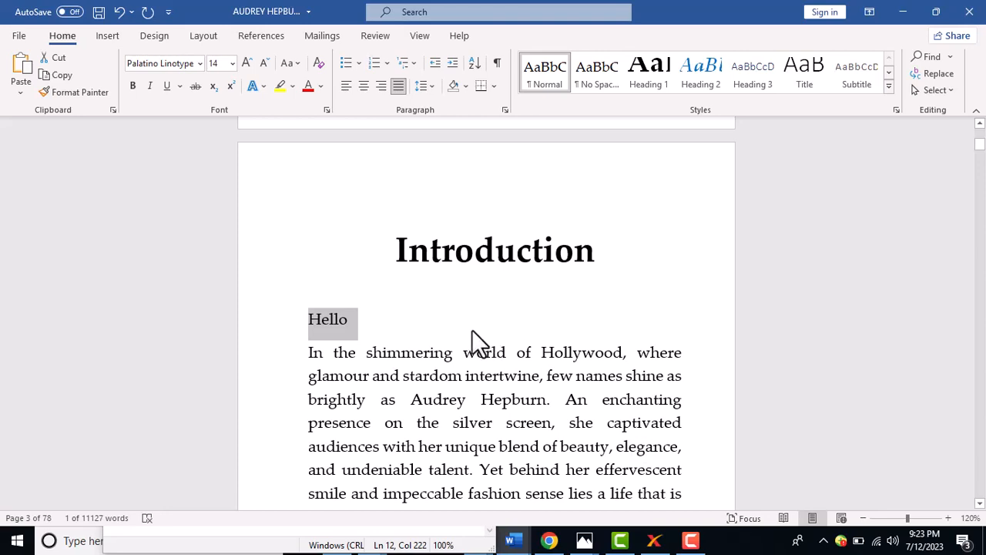
# Delete the sample "Hello" line between the Introduction heading and the first body paragraph
pyautogui.click(391, 312)
pyautogui.press('BackSpace')
pyautogui.press('BackSpace')
pyautogui.press('BackSpace')
pyautogui.press('BackSpace')
pyautogui.press('BackSpace')
pyautogui.press('BackSpace')
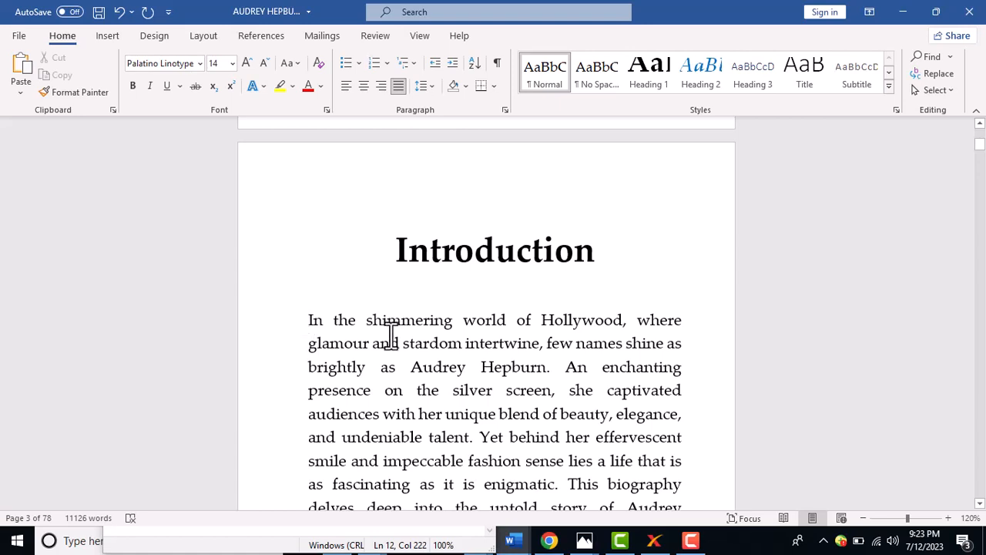
# Examine the Normal style's formatting settings with the first body paragraph's opening lines selected, close without changes, and deselect the text
pyautogui.moveTo(308, 320); pyautogui.dragTo(312, 320)
pyautogui.moveTo(338, 350); pyautogui.dragTo(680, 460)
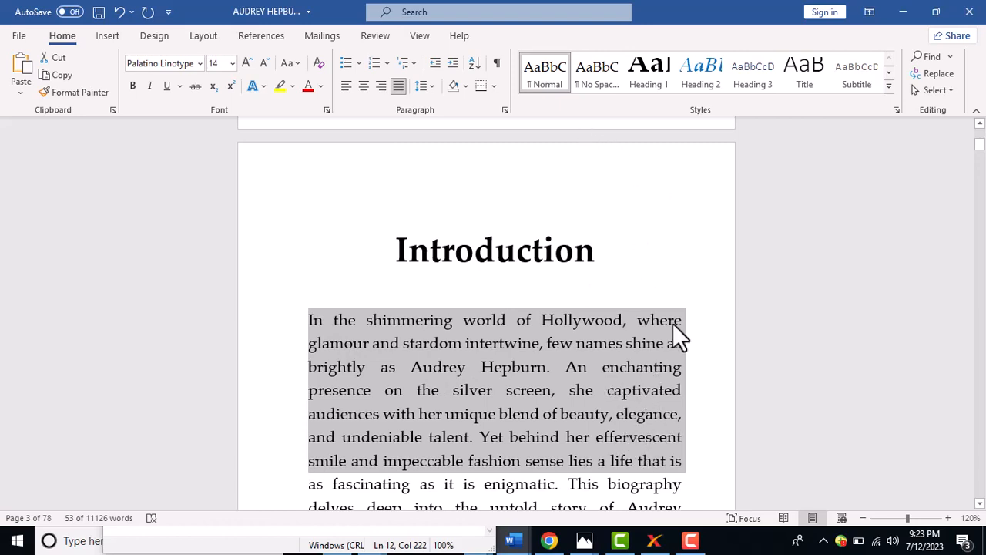
pyautogui.rightClick(544, 91)
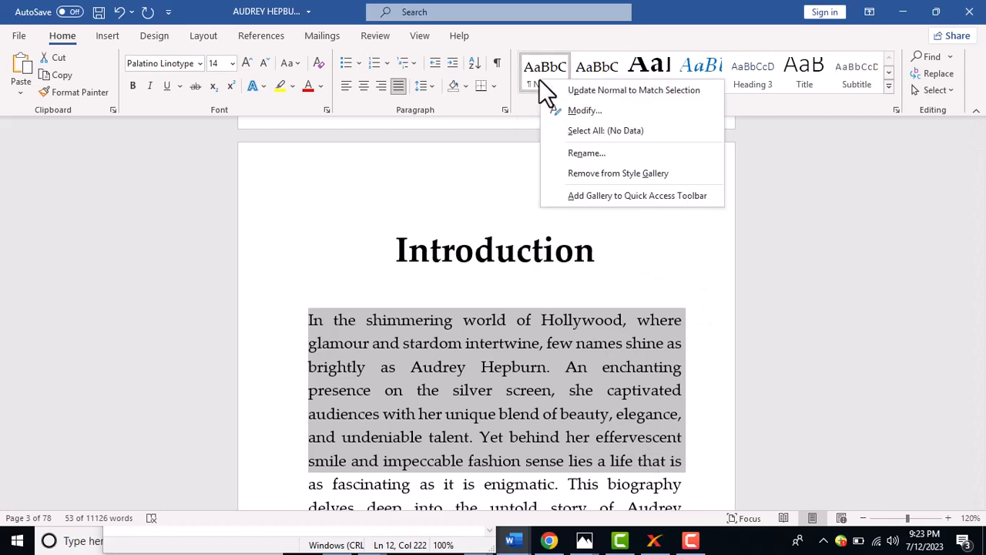
pyautogui.click(590, 110)
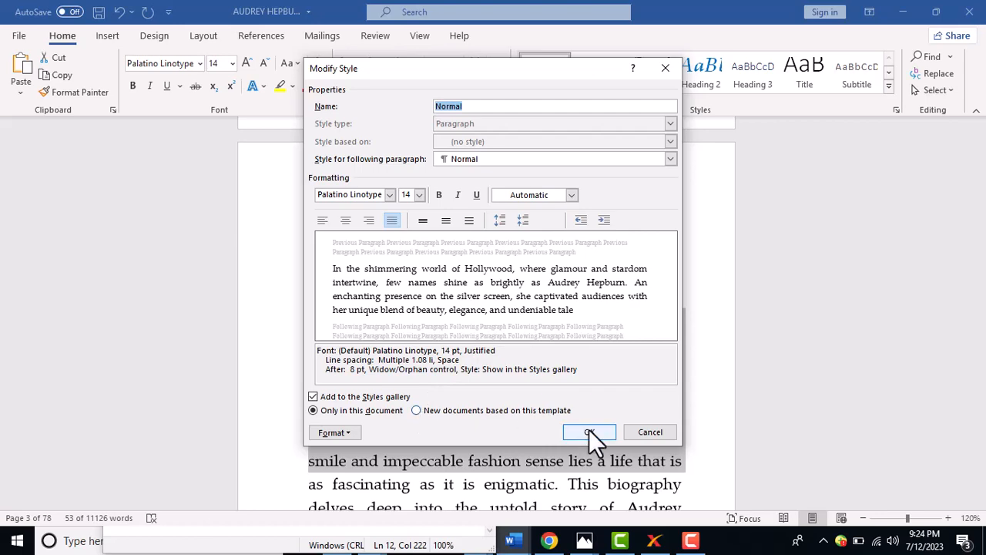
pyautogui.click(650, 432)
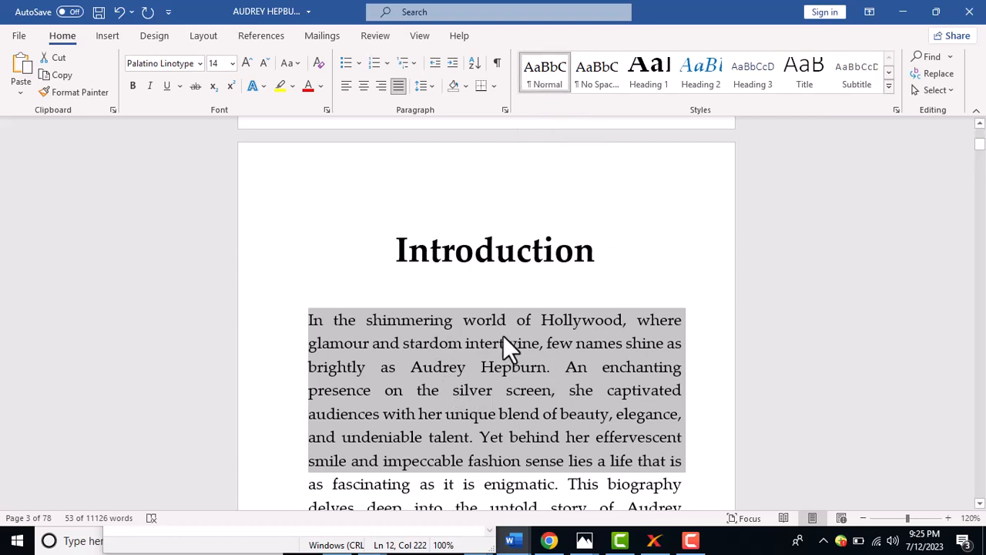
pyautogui.click(544, 376)
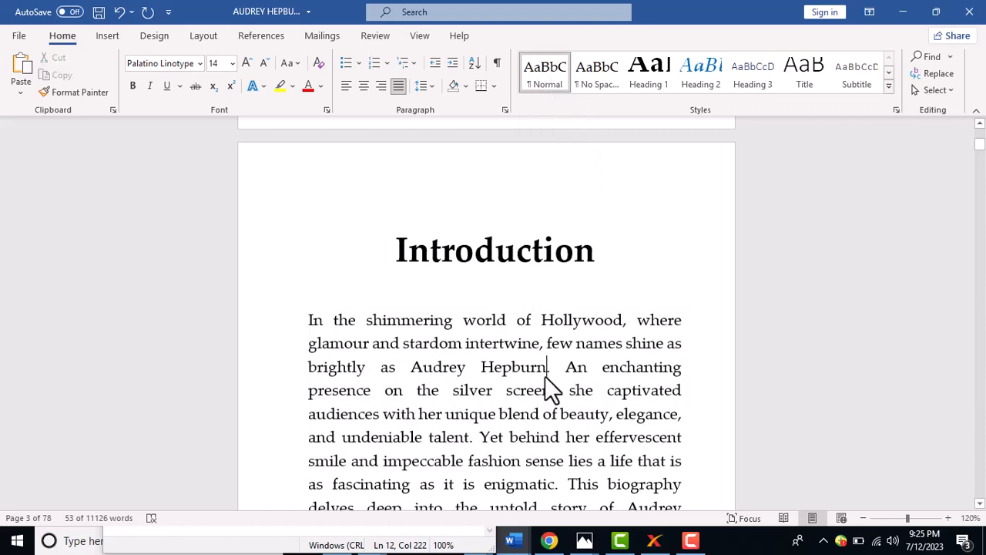
# Delete the blank line between the first and second body paragraphs of the Introduction
pyautogui.click(980, 505)
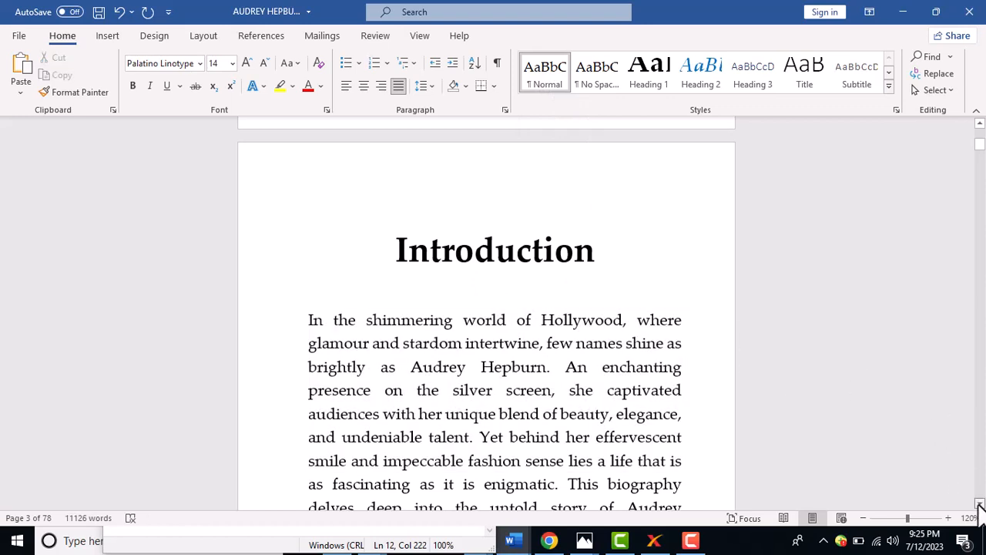
pyautogui.click(980, 505)
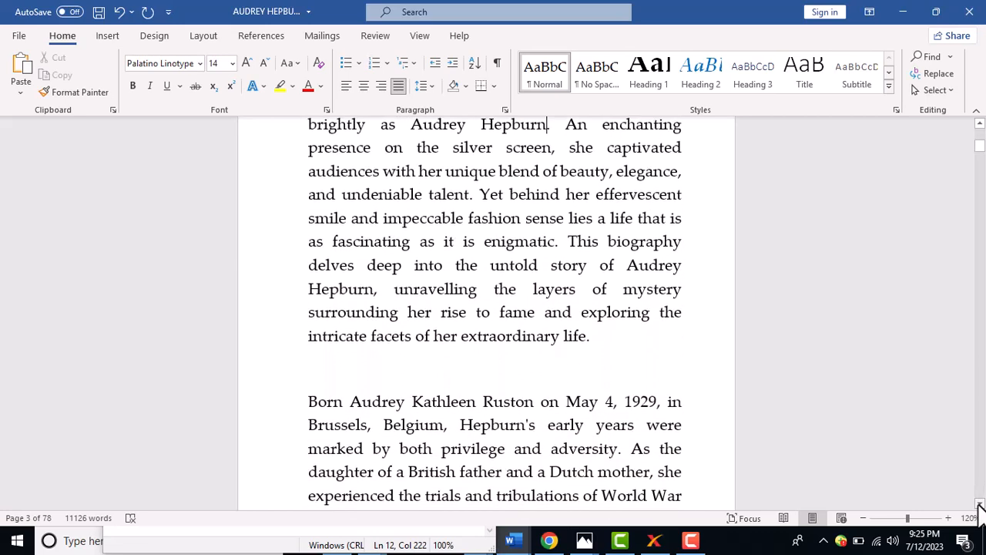
pyautogui.click(602, 376)
pyautogui.press('BackSpace')
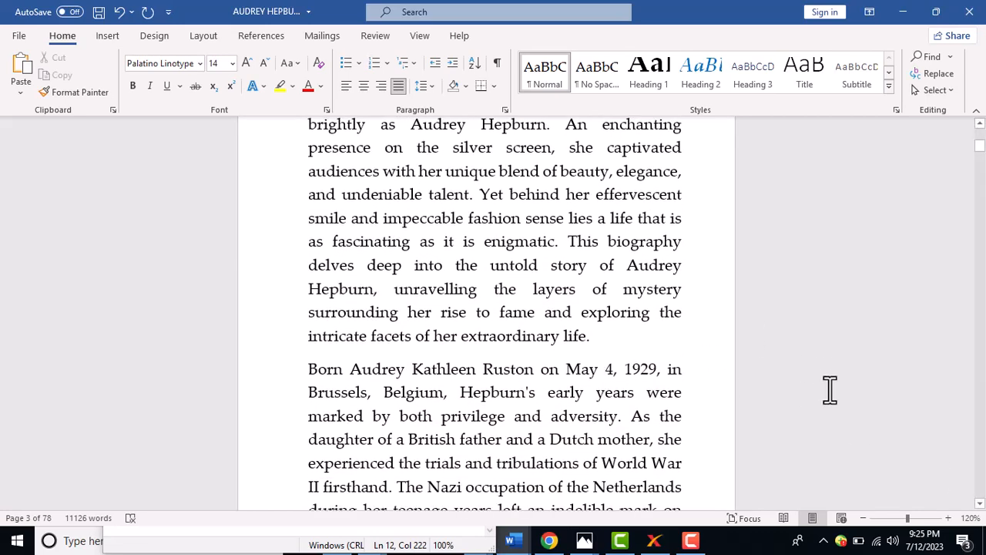
# Delete the blank line before the paragraph beginning "But it was in post-war London"
pyautogui.click(980, 505)
pyautogui.click(980, 505)
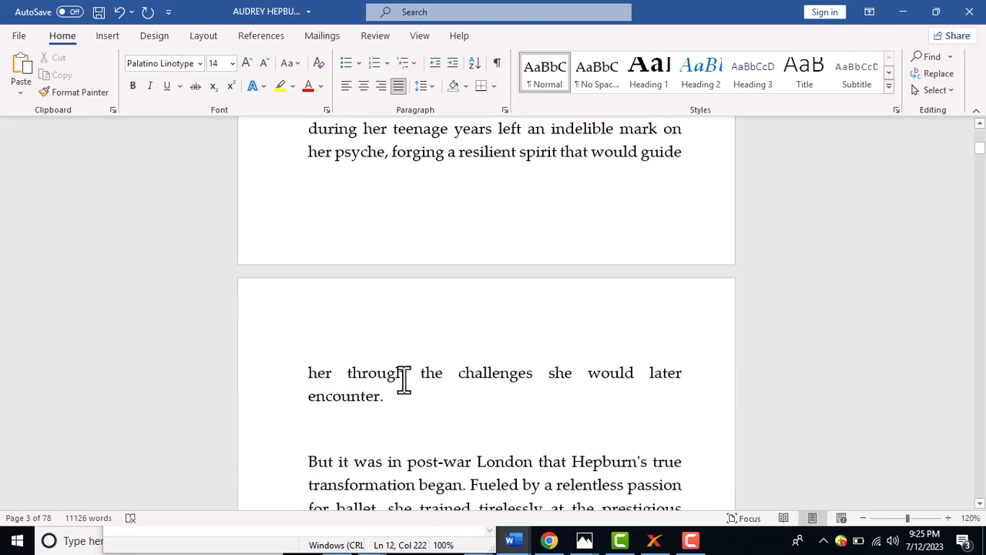
pyautogui.click(364, 433)
pyautogui.press('BackSpace')
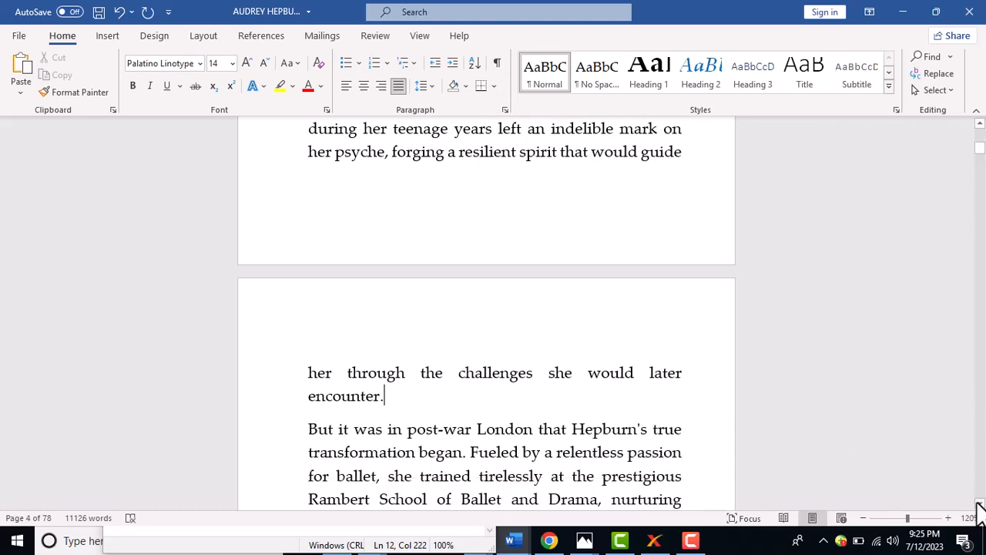
# Delete the blank lines before the paragraphs beginning "From the West End stages" and "Yet, beyond her undeniable talent"
pyautogui.click(980, 505)
pyautogui.moveTo(980, 505); pyautogui.dragTo(980, 504)
pyautogui.click(503, 339)
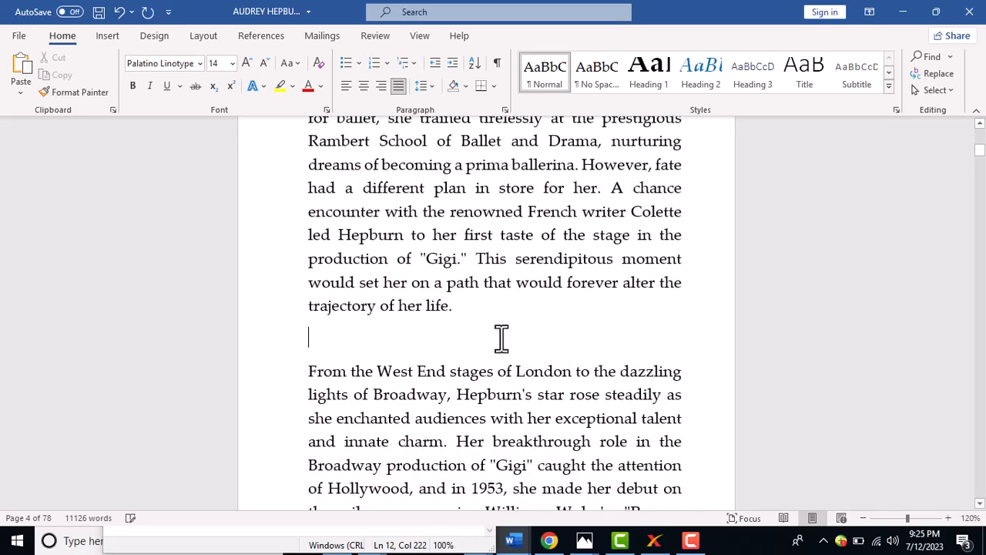
pyautogui.click(549, 362)
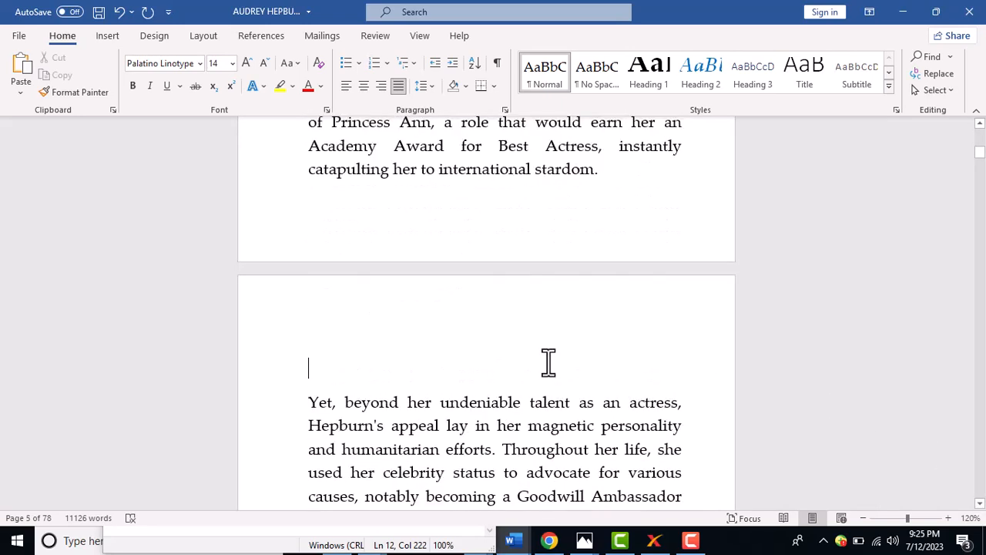
pyautogui.press('BackSpace')
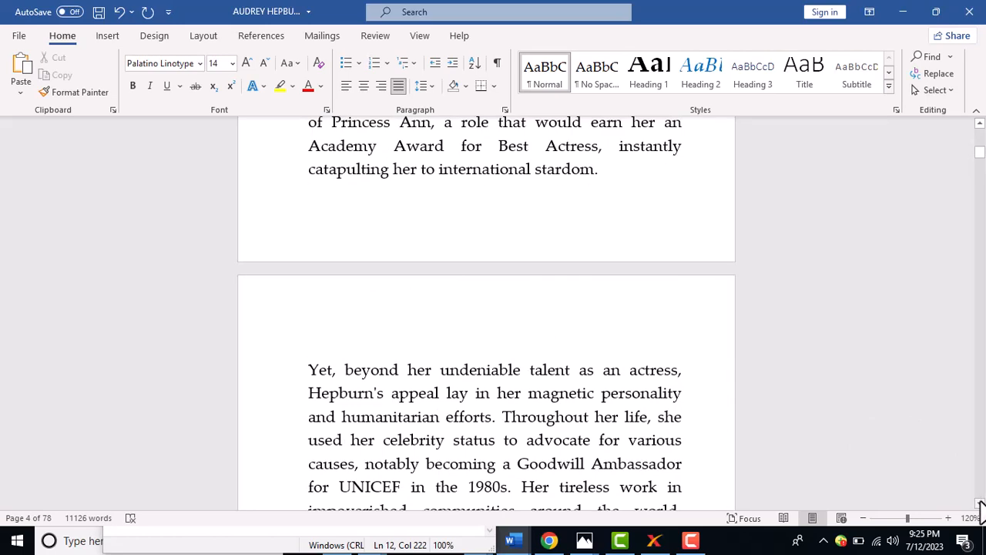
# Delete the blank line before the paragraph beginning "However, Hepburn's journey was not without its personal struggles"
pyautogui.moveTo(980, 505); pyautogui.dragTo(980, 504)
pyautogui.click(568, 303)
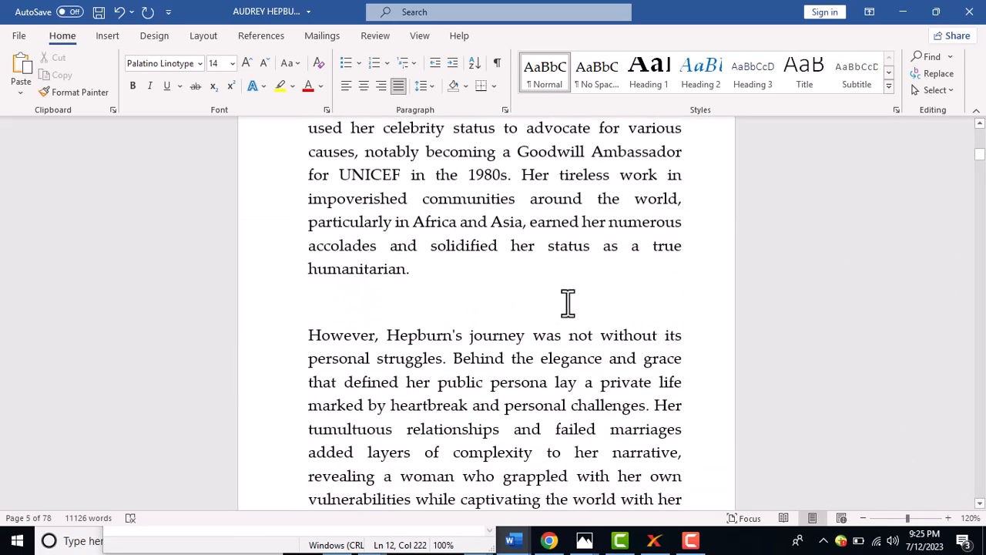
pyautogui.press('BackSpace')
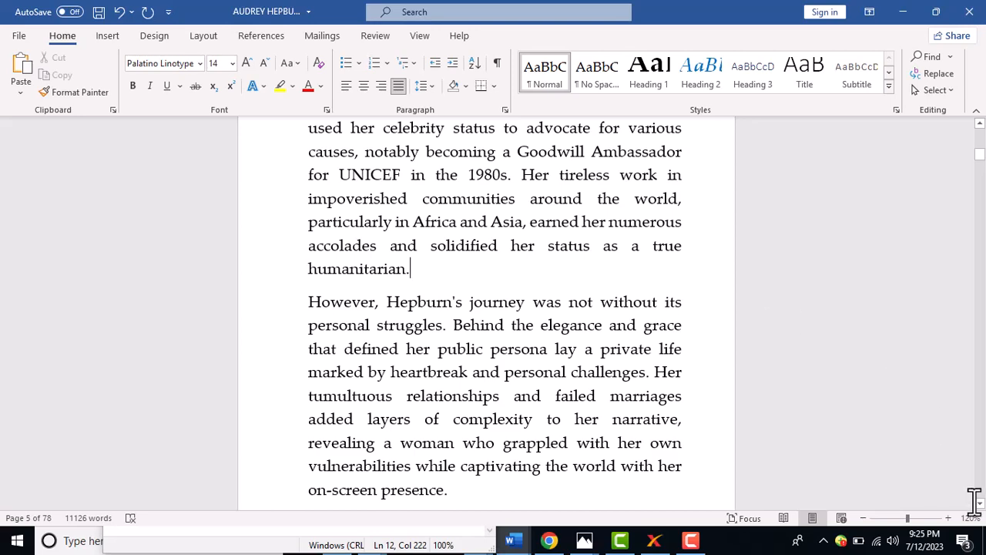
# Delete the blank lines before the paragraphs beginning "In this meticulously researched biography" and "As we embark on this immersive exploration"
pyautogui.moveTo(980, 504); pyautogui.dragTo(980, 505)
pyautogui.click(608, 339)
pyautogui.press('BackSpace')
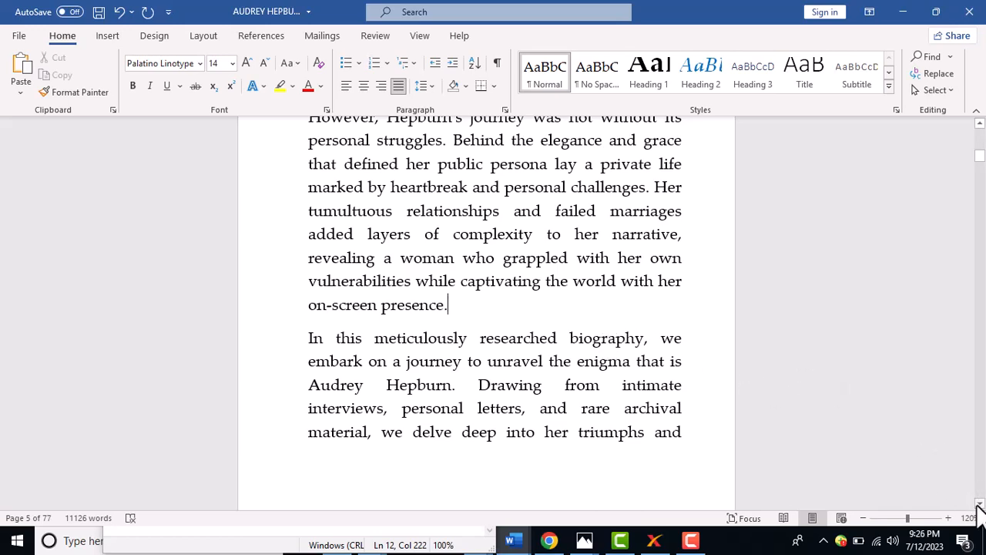
pyautogui.moveTo(980, 505); pyautogui.dragTo(980, 505)
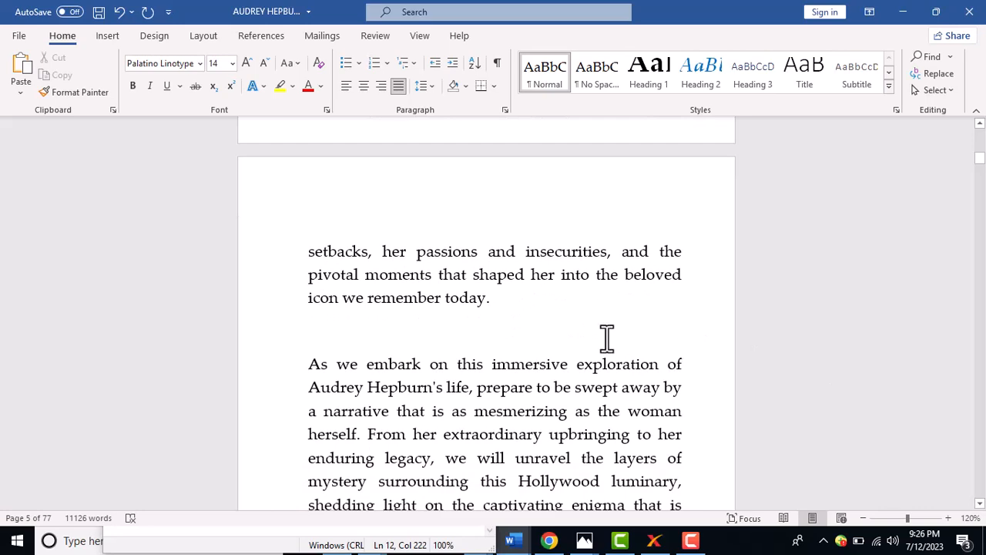
pyautogui.press('BackSpace')
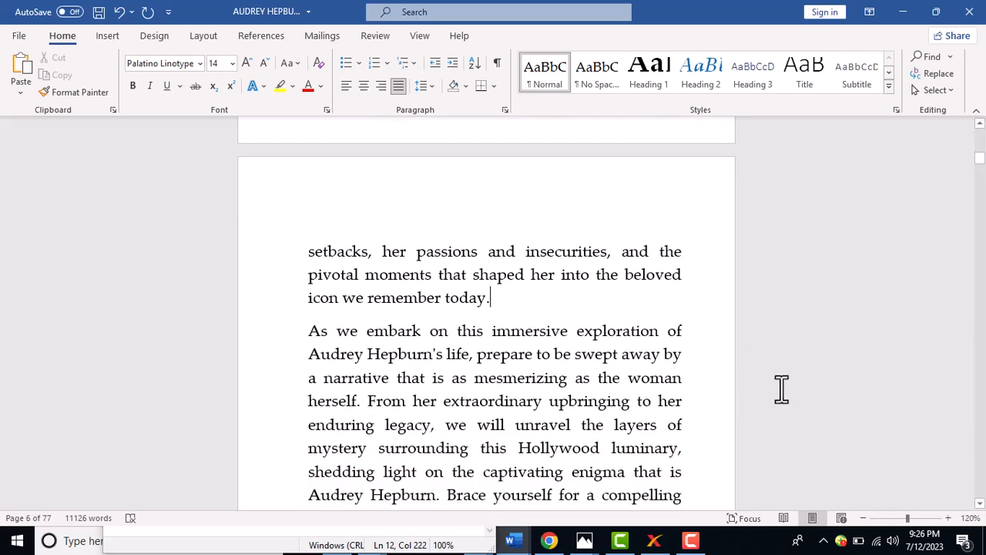
# Delete the "XXXXXX" separator line between the end of the Introduction and the Chapter 1 heading
pyautogui.click(980, 503)
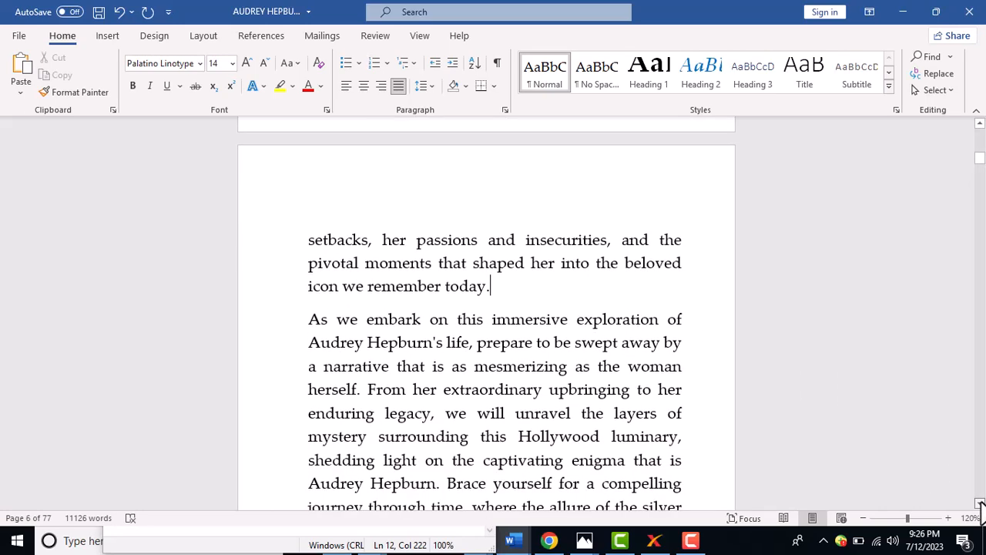
pyautogui.moveTo(980, 504); pyautogui.dragTo(980, 503)
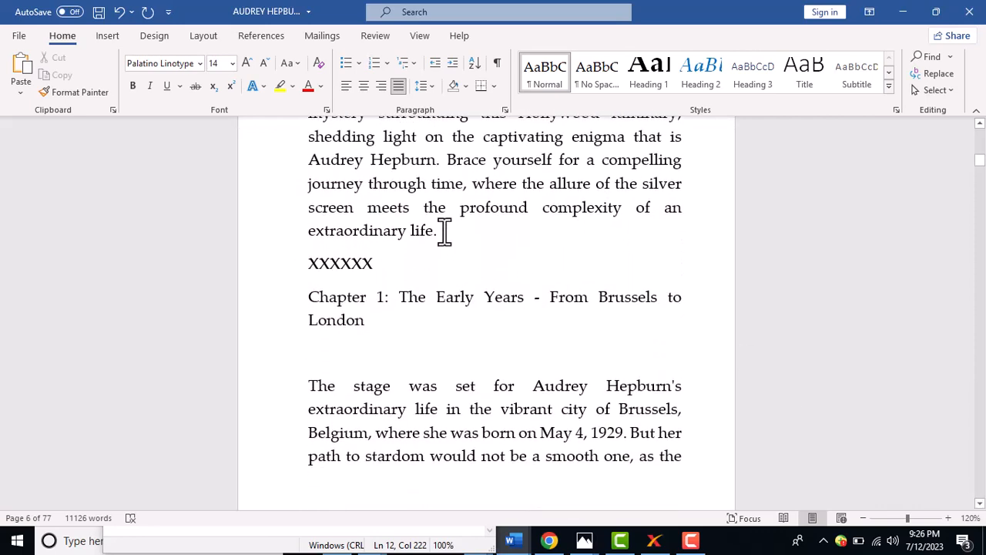
pyautogui.moveTo(445, 229); pyautogui.dragTo(308, 144)
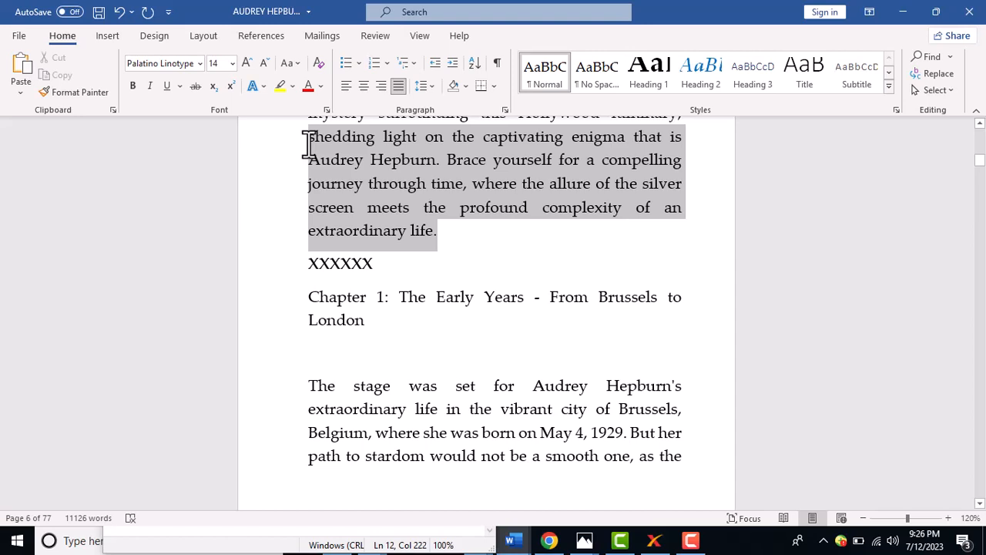
pyautogui.moveTo(308, 144); pyautogui.dragTo(308, 144)
pyautogui.click(337, 202)
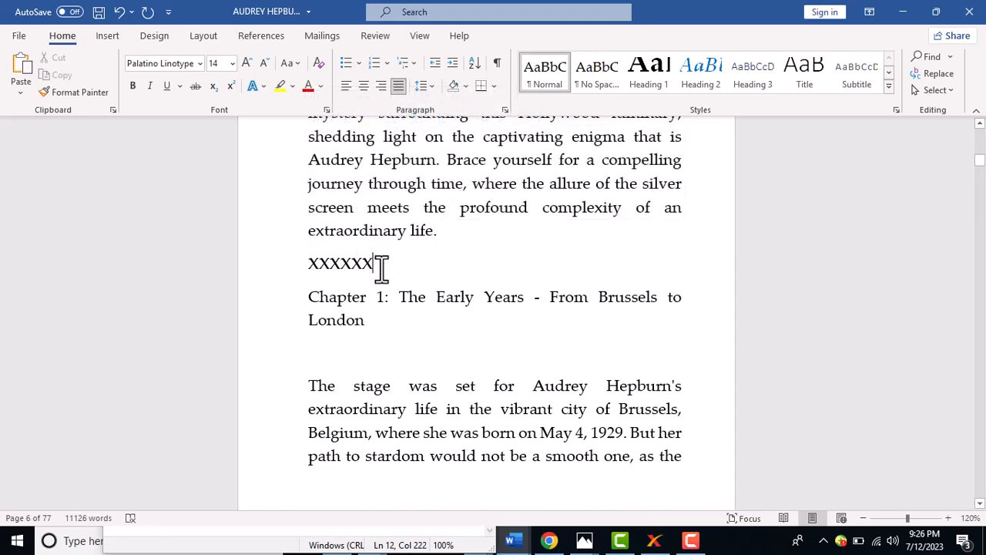
pyautogui.moveTo(381, 268); pyautogui.dragTo(308, 265)
pyautogui.click(352, 268)
pyautogui.press('BackSpace')
pyautogui.press('BackSpace')
pyautogui.press('BackSpace')
pyautogui.press('BackSpace')
pyautogui.press('BackSpace')
pyautogui.press('BackSpace')
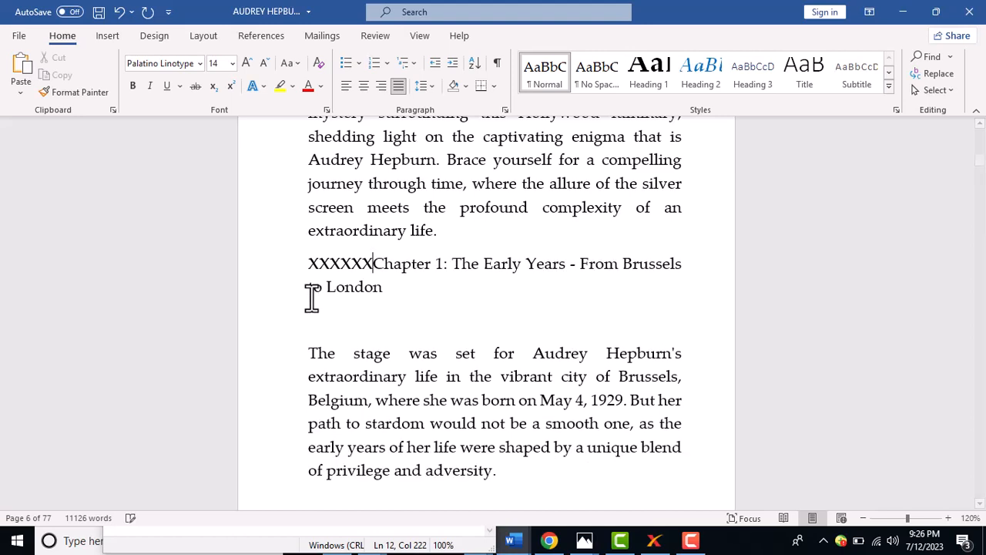
pyautogui.press('BackSpace')
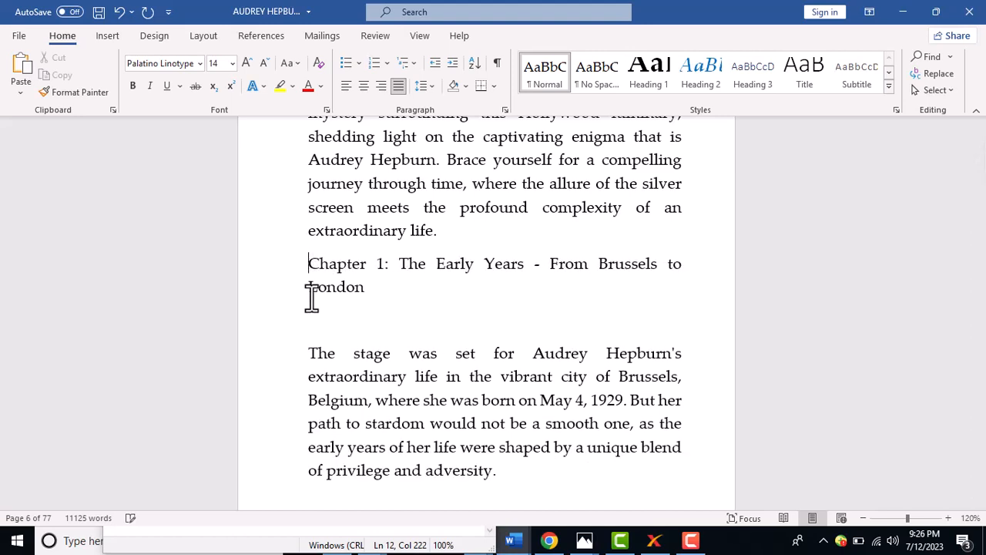
# Insert a page break before the Chapter 1 heading and split it into "Chapter 1" and "The Early Years - From Brussels to London", without the colon
pyautogui.click(108, 35)
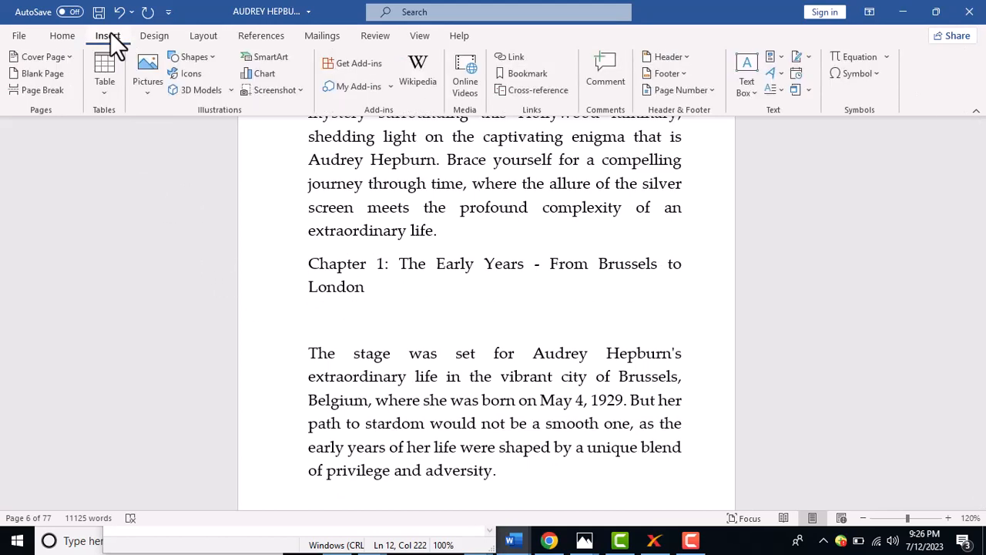
pyautogui.click(46, 94)
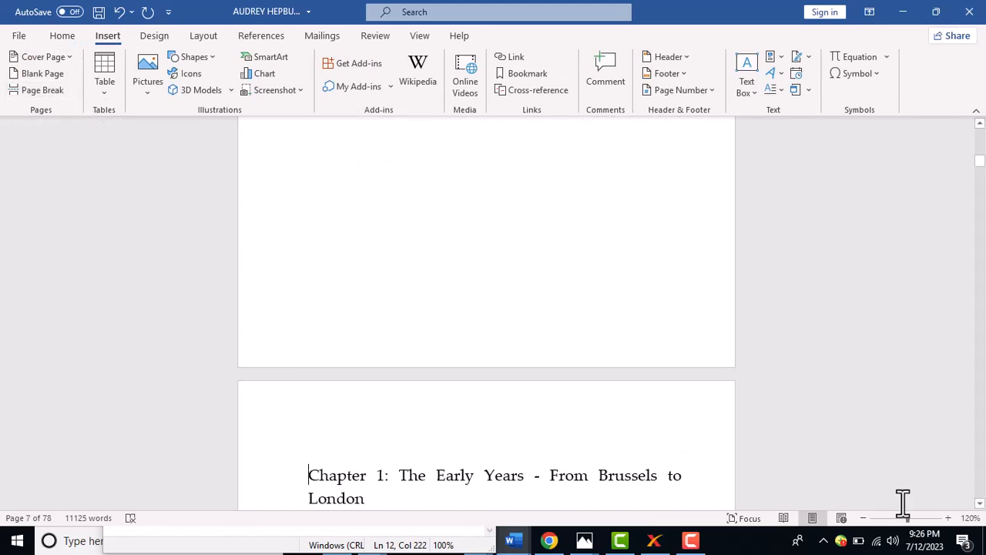
pyautogui.scroll(-5, 980, 510)
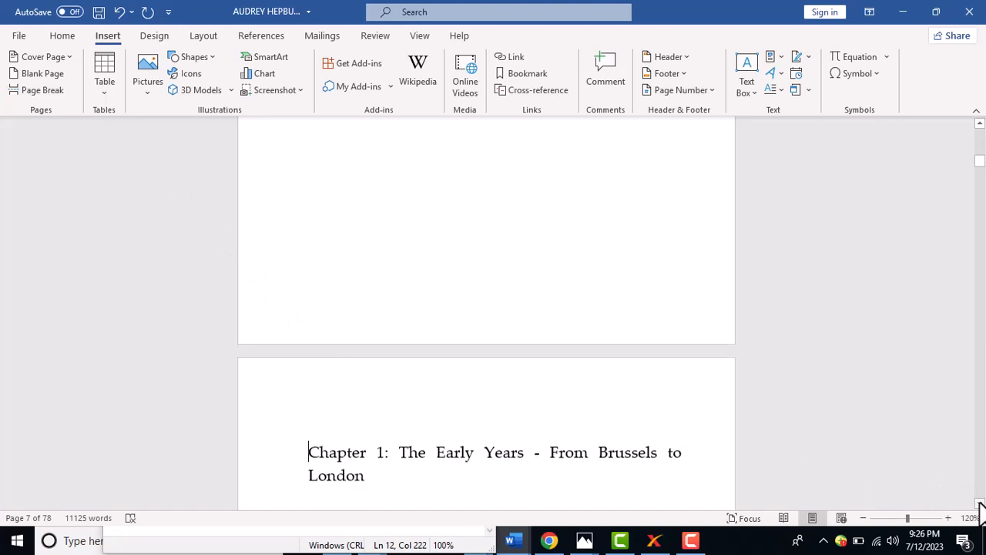
pyautogui.scroll(-1, 981, 510)
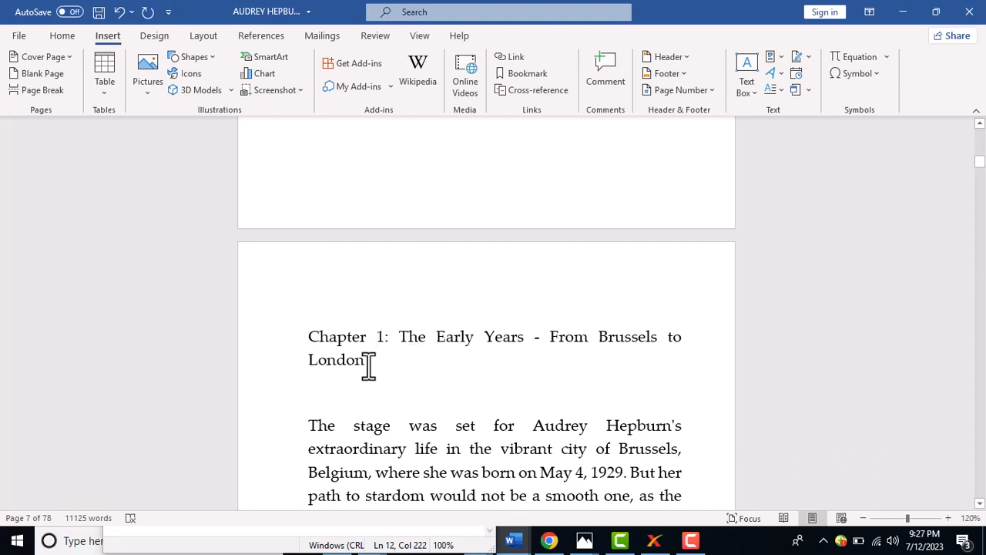
pyautogui.click(399, 337)
pyautogui.press('Return')
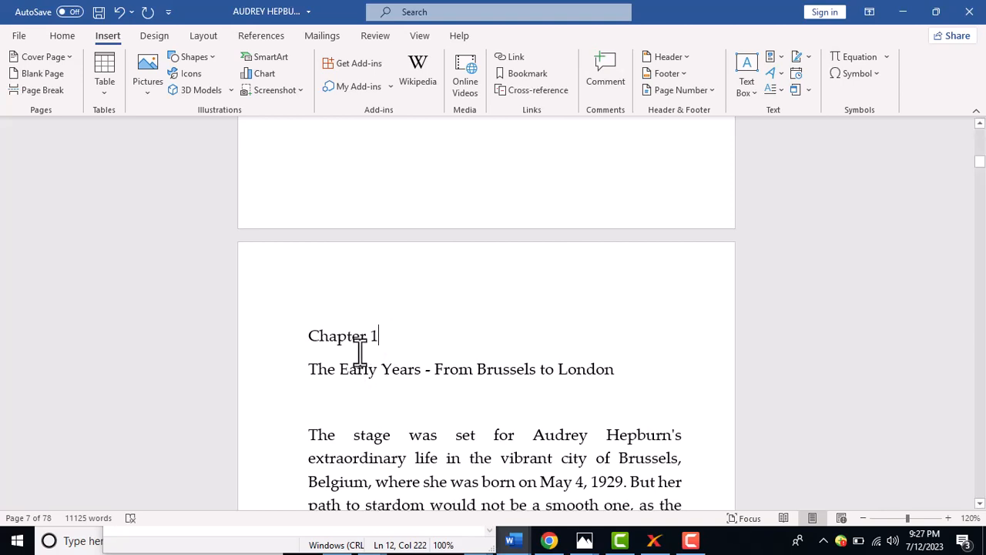
# Apply the Heading 2 style to the "Chapter 1" line
pyautogui.moveTo(370, 337); pyautogui.dragTo(308, 346)
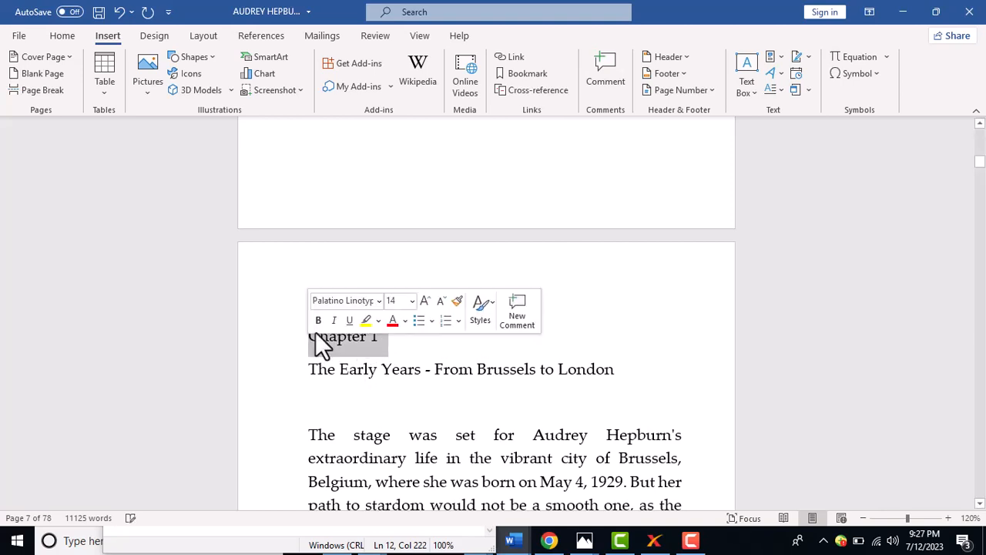
pyautogui.click(62, 37)
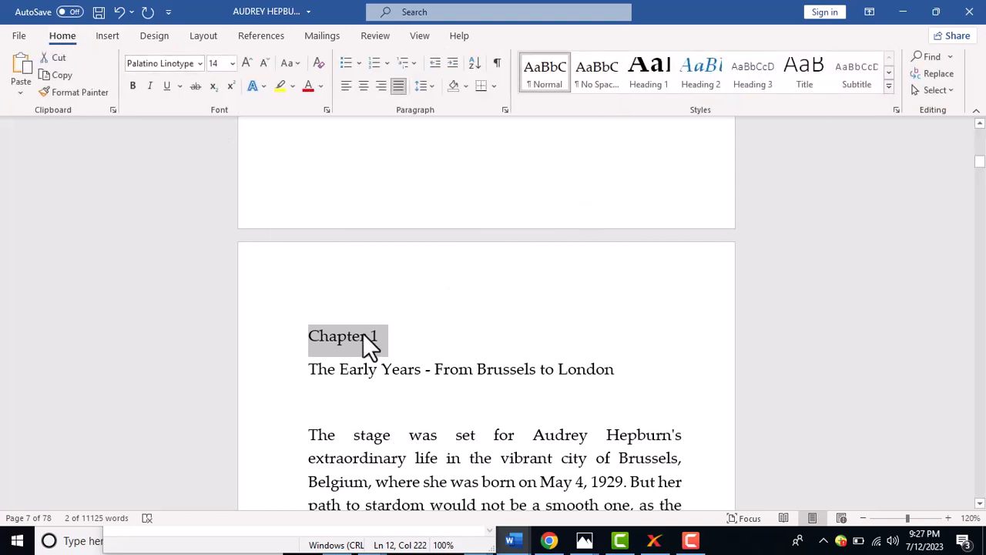
pyautogui.click(698, 76)
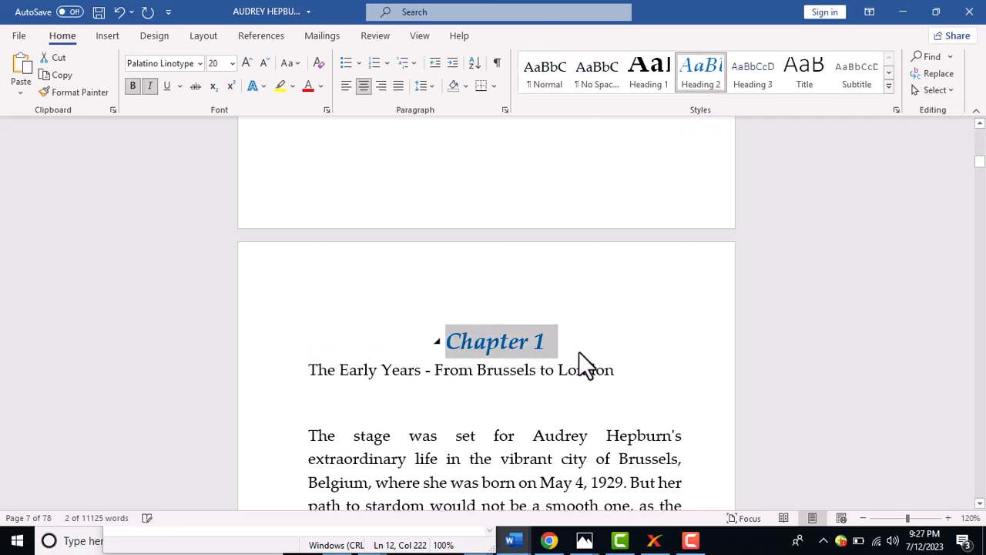
# Apply the Heading 1 style to the chapter title "The Early Years - From Brussels to London" and deselect it
pyautogui.click(622, 373)
pyautogui.moveTo(624, 376); pyautogui.dragTo(326, 372)
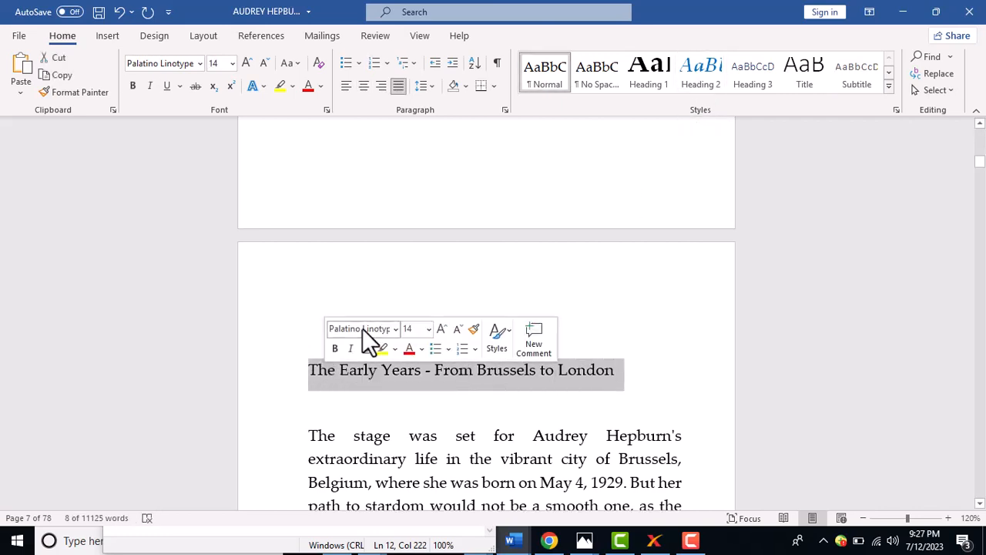
pyautogui.click(647, 77)
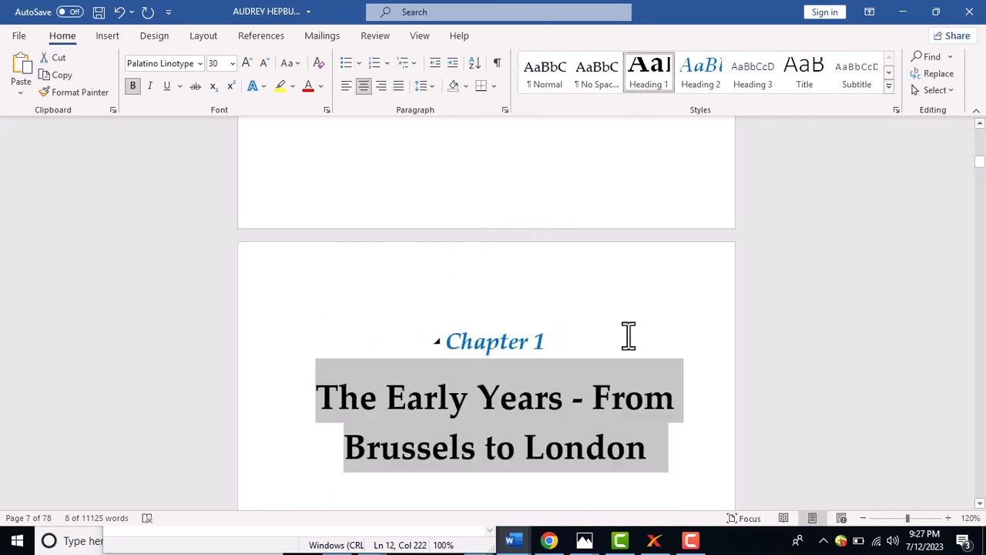
pyautogui.click(590, 403)
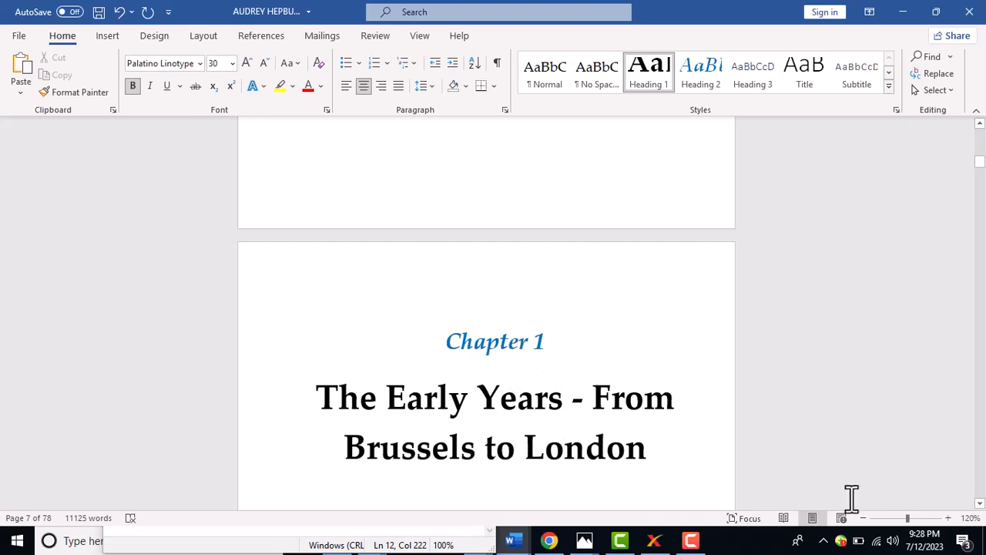
# Delete the blank lines before the Chapter 1 paragraphs beginning "Audrey's parents" and "However, Audrey's idyllic childhood"
pyautogui.click(980, 505)
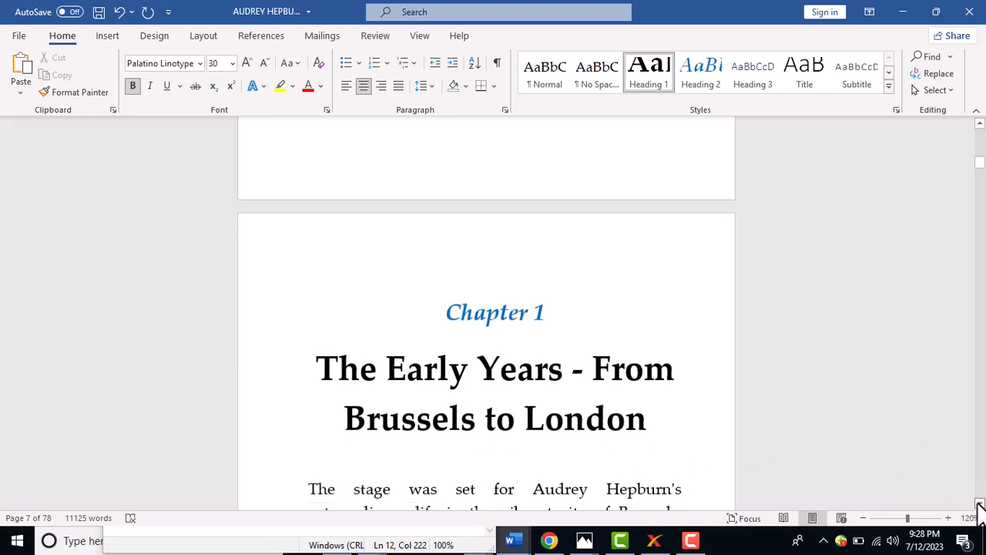
pyautogui.click(979, 504)
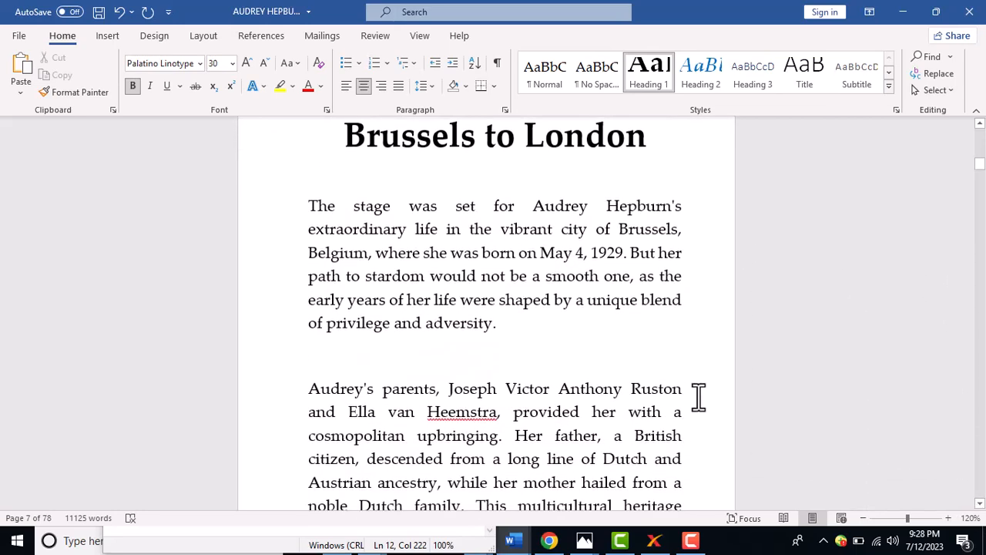
pyautogui.click(577, 369)
pyautogui.press('BackSpace')
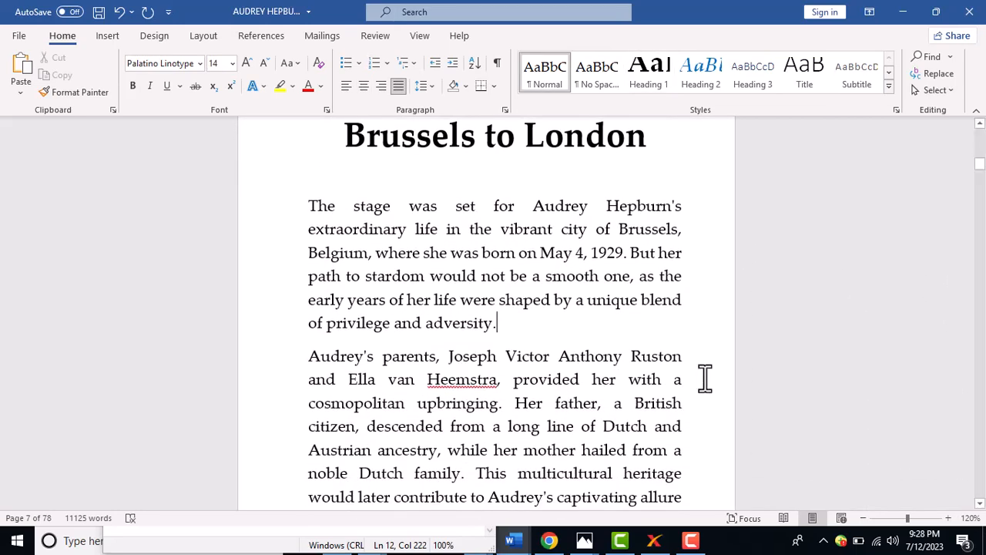
pyautogui.click(982, 503)
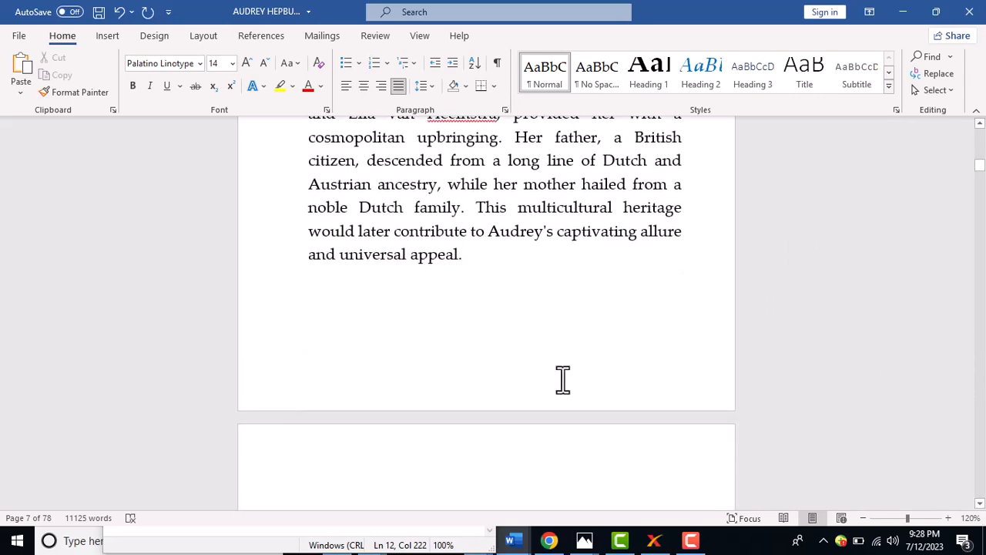
pyautogui.write("However, Audrey's idyllic childhood took a sudden turn when World War II erupted across Europe. The")
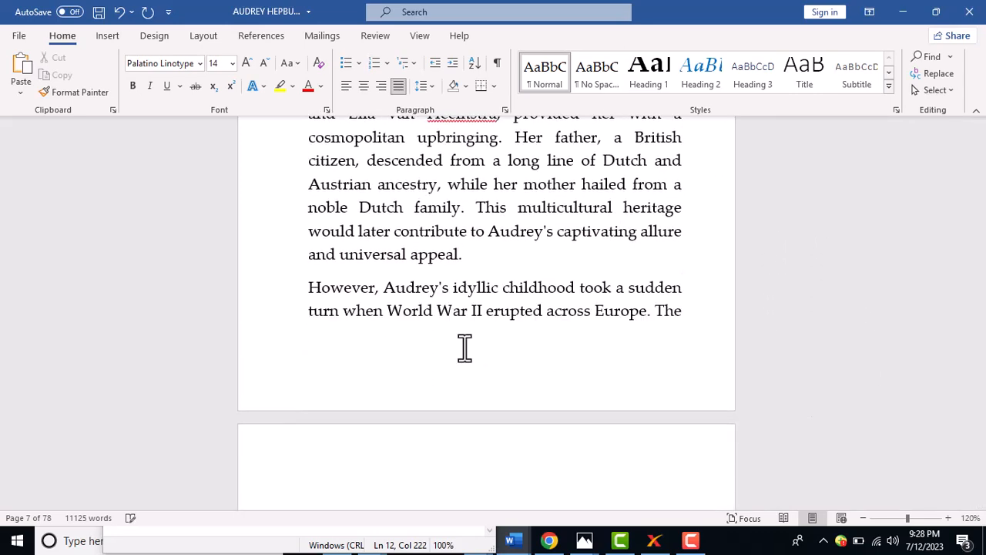